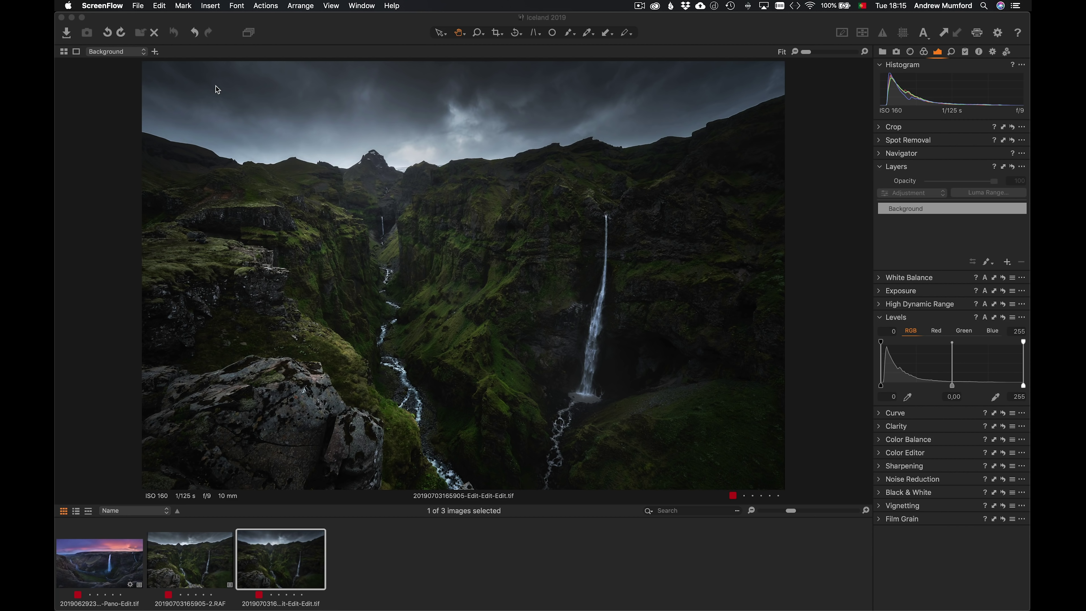
Zoom to 100% and examine the detail along the river, cliffs and waterfalls of the selected canyon photo
left_click(807, 54)
left_click_drag(808, 52, 831, 53)
scroll(615, 179, "left", 5)
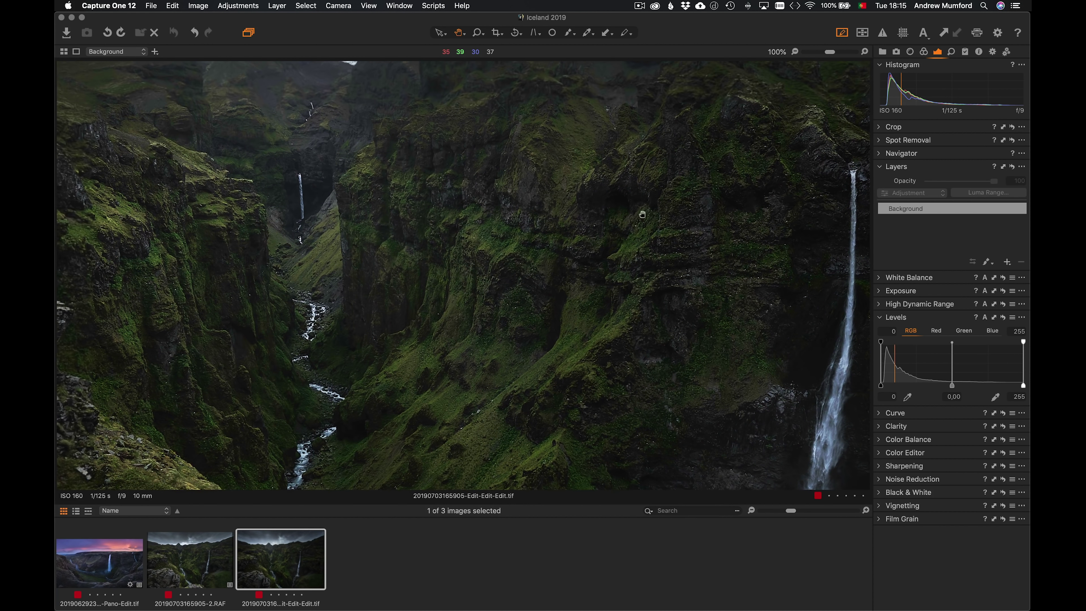
scroll(291, 180, "right", 15)
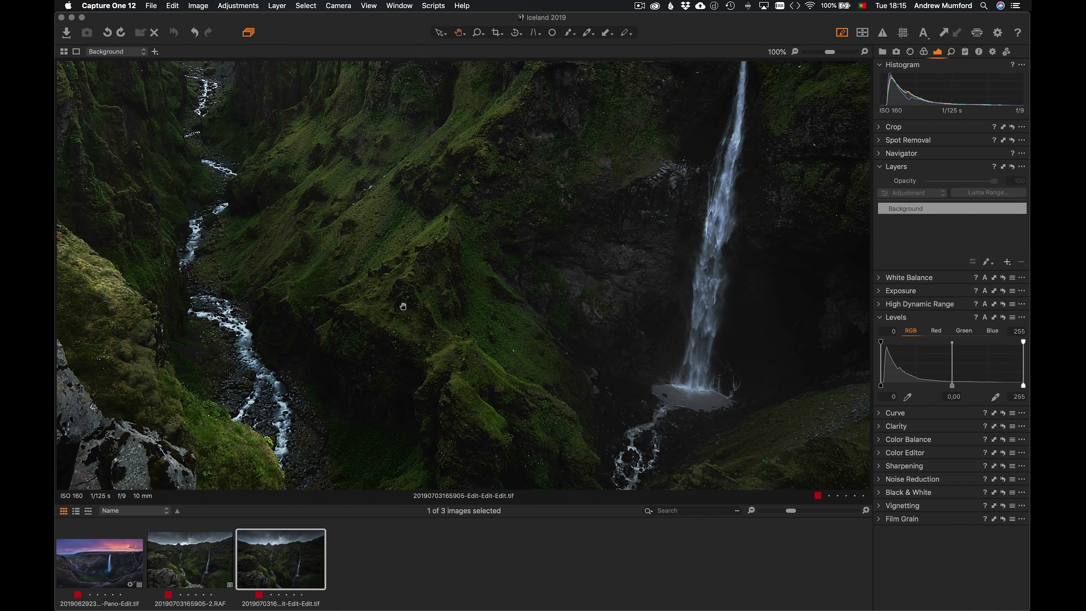
scroll(383, 303, "left", 15)
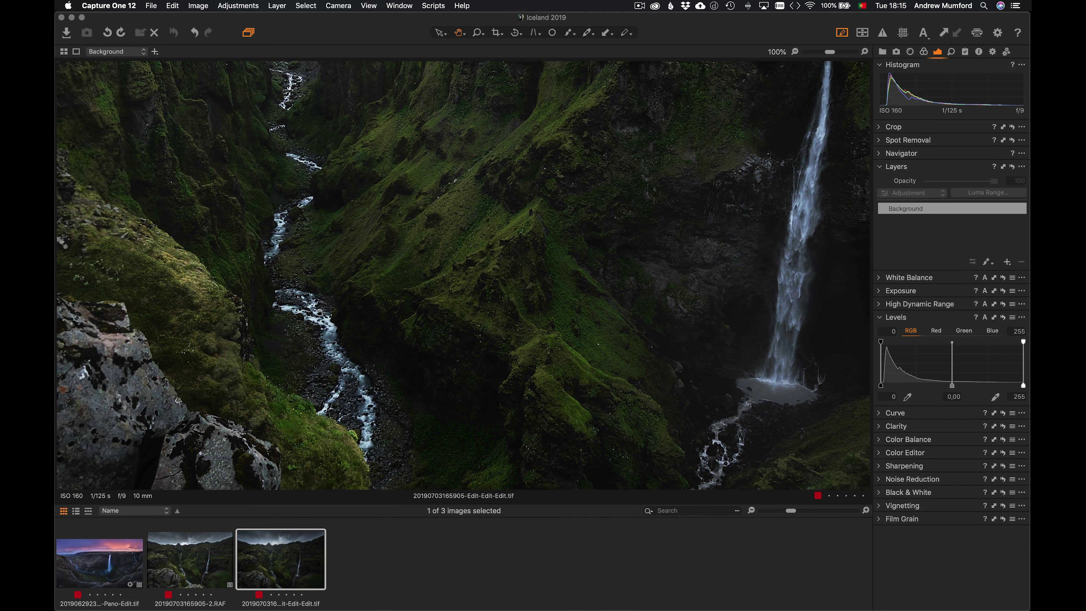
left_click_drag(332, 301, 370, 332)
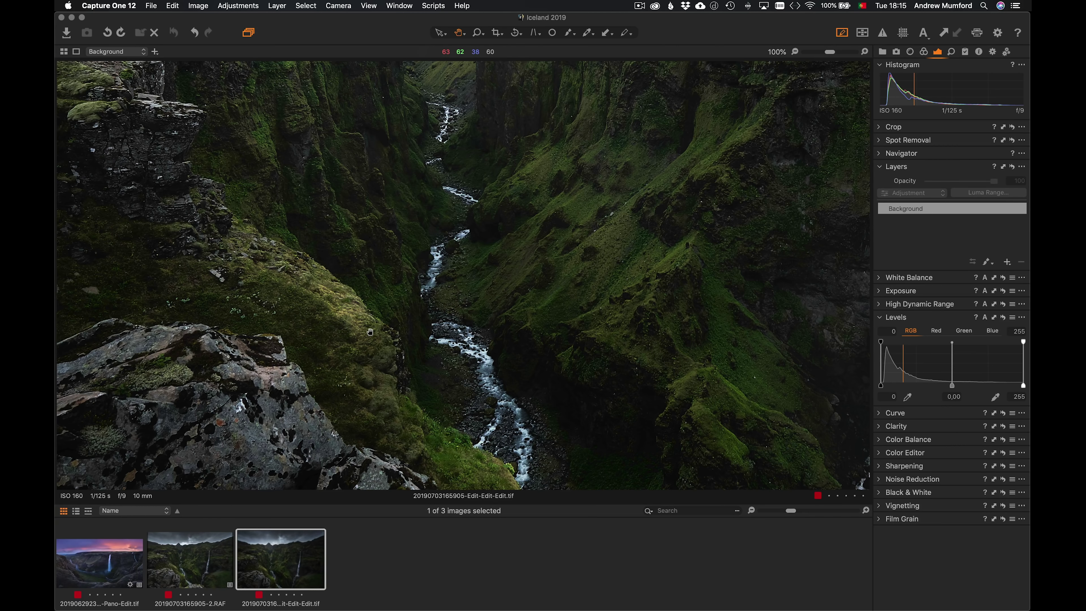
scroll(406, 291, "up", 5)
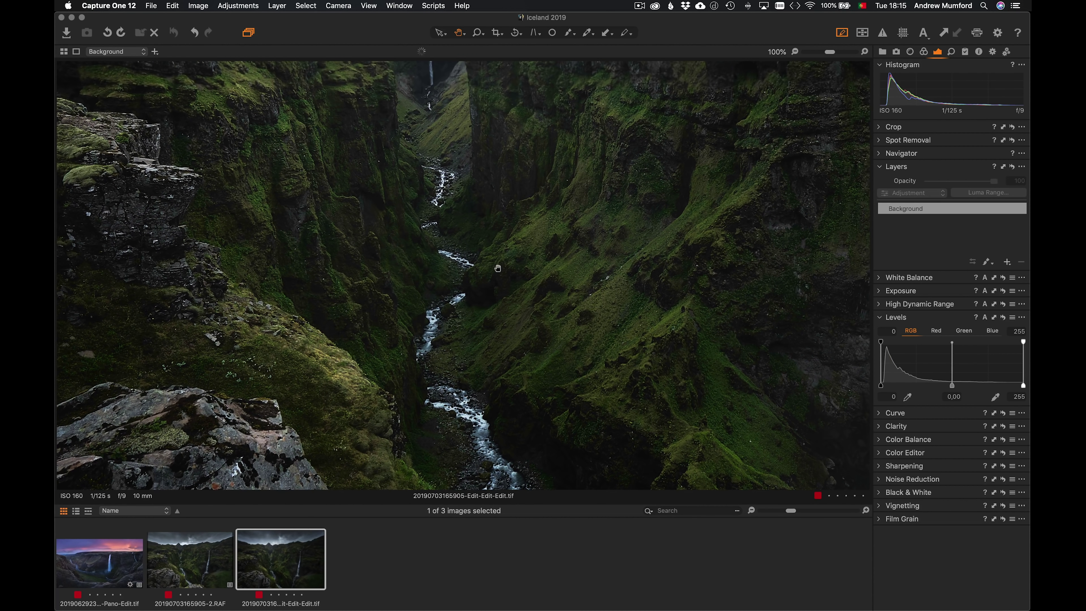
scroll(512, 273, "up", 3)
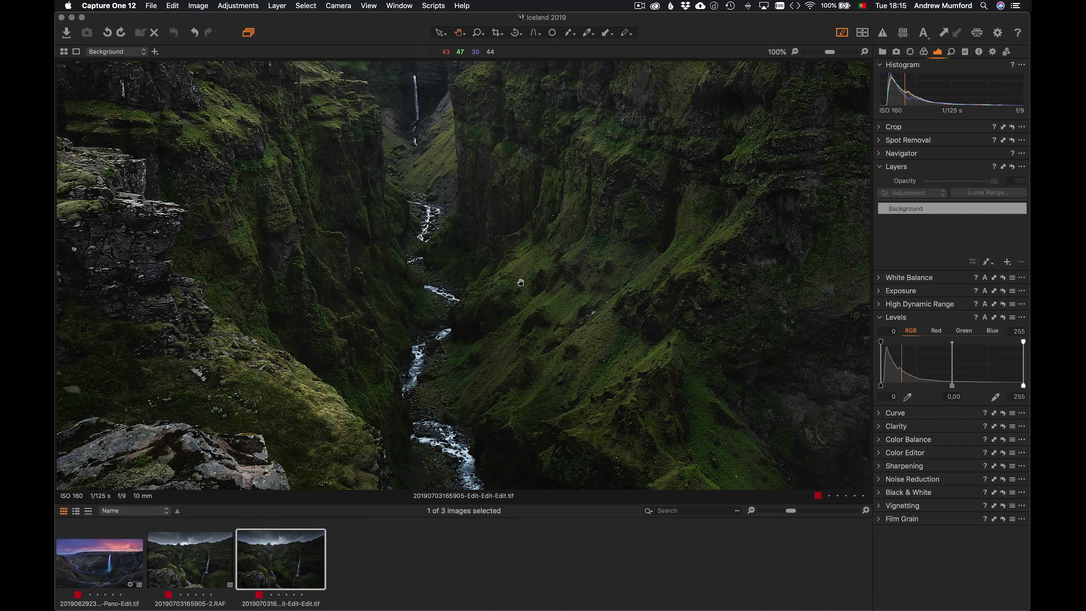
scroll(572, 254, "up", 2)
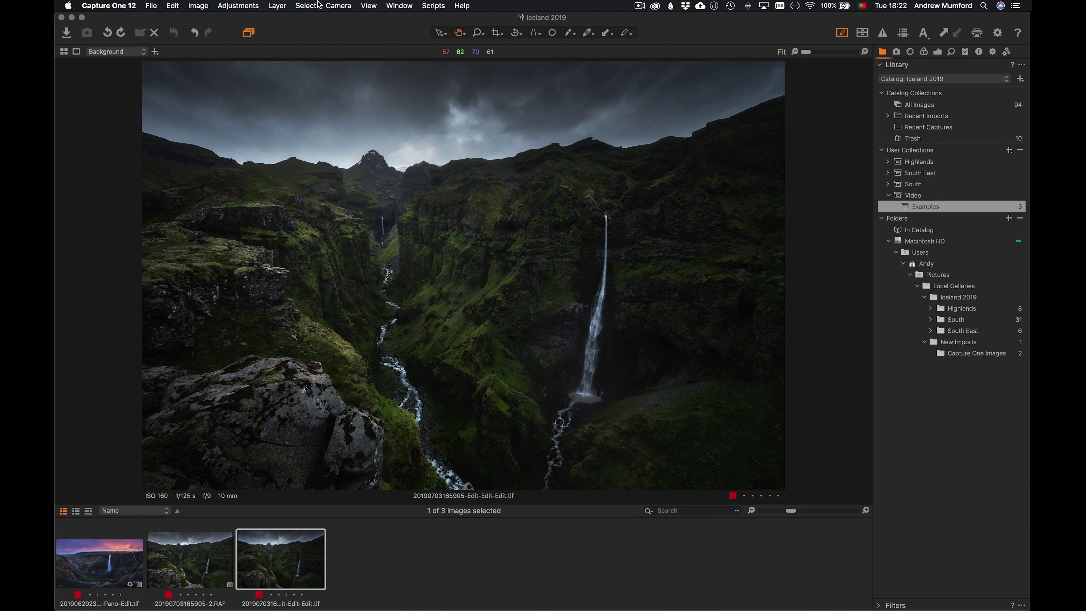
Place the tools on the left side of the workspace
left_click(369, 6)
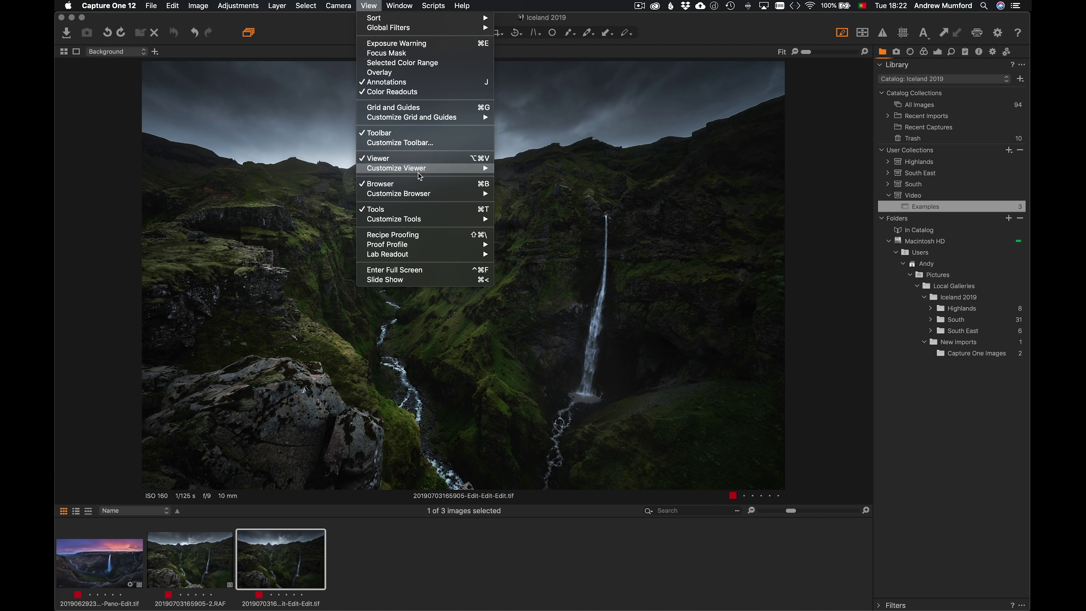
mouse_move(422, 219)
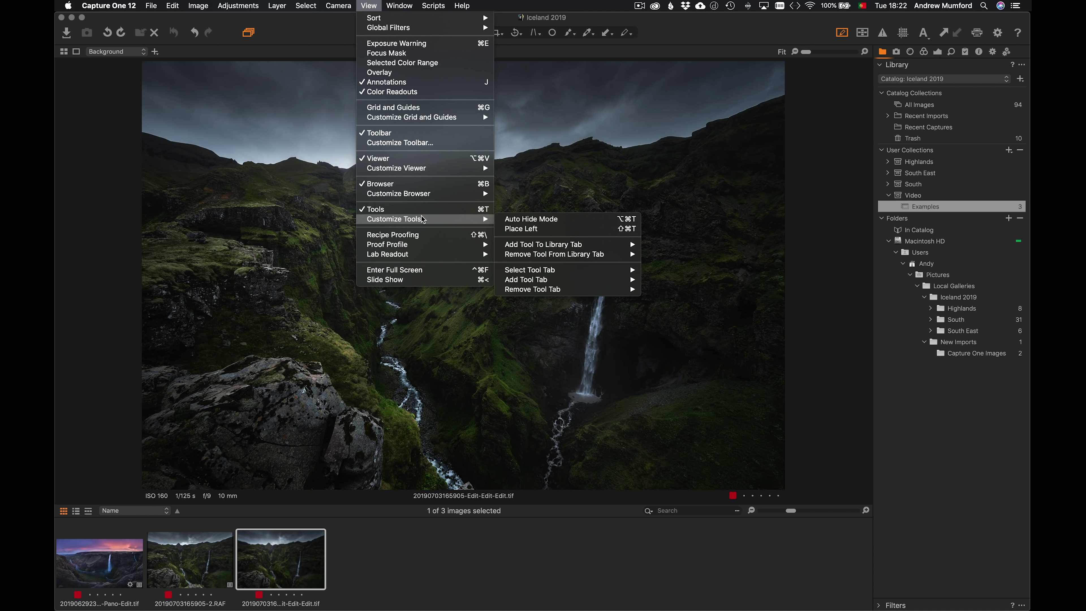
left_click(519, 229)
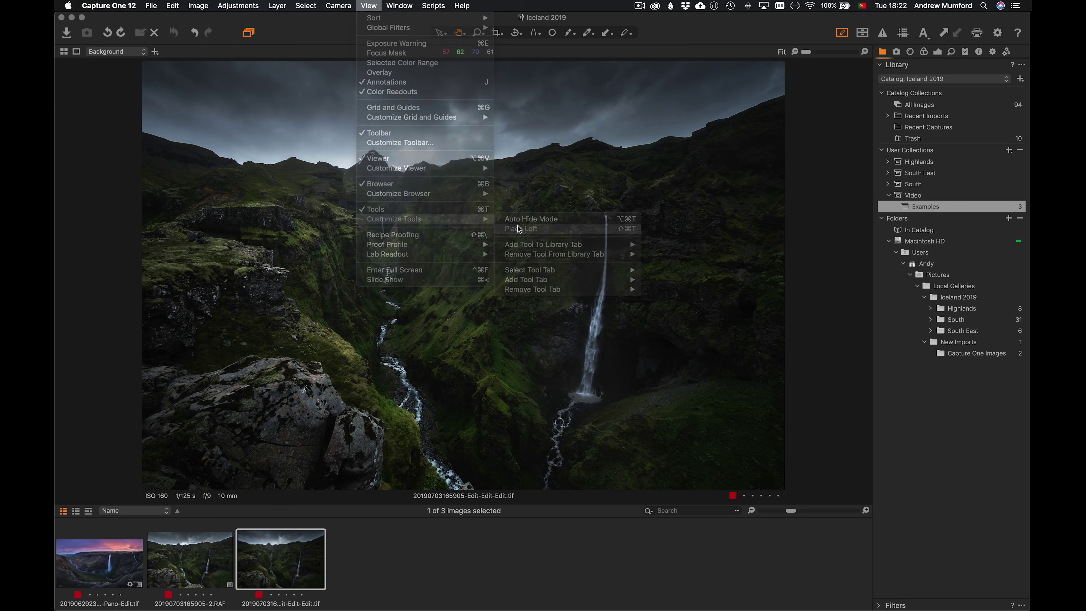
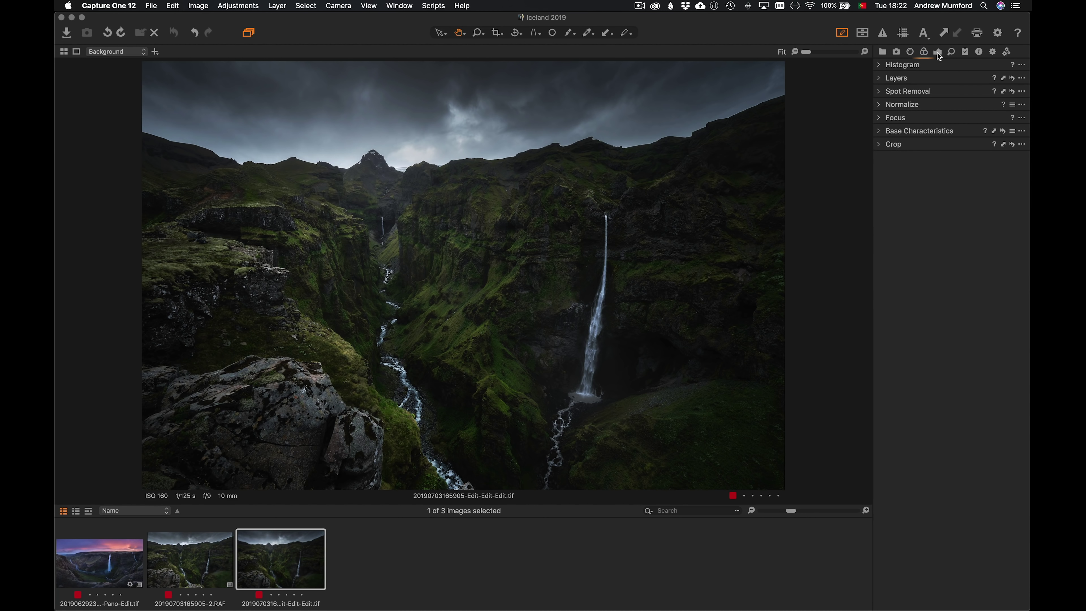
Look through the tools grouped under Exposure, Details, Library, Capture, Lens and Color
left_click(937, 52)
left_click(952, 52)
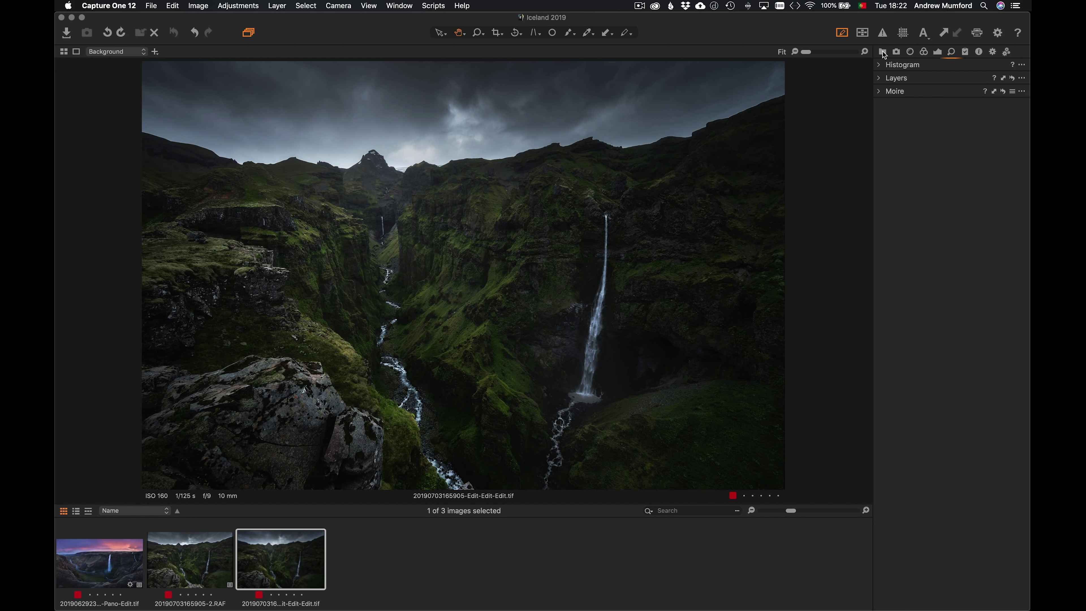
left_click(882, 51)
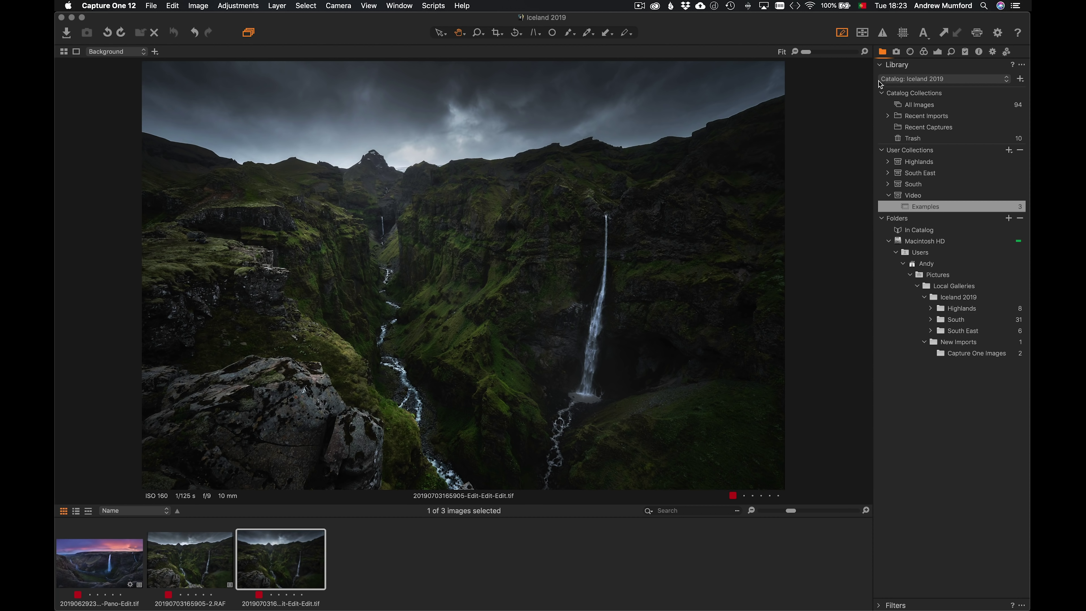
left_click(898, 53)
left_click(910, 53)
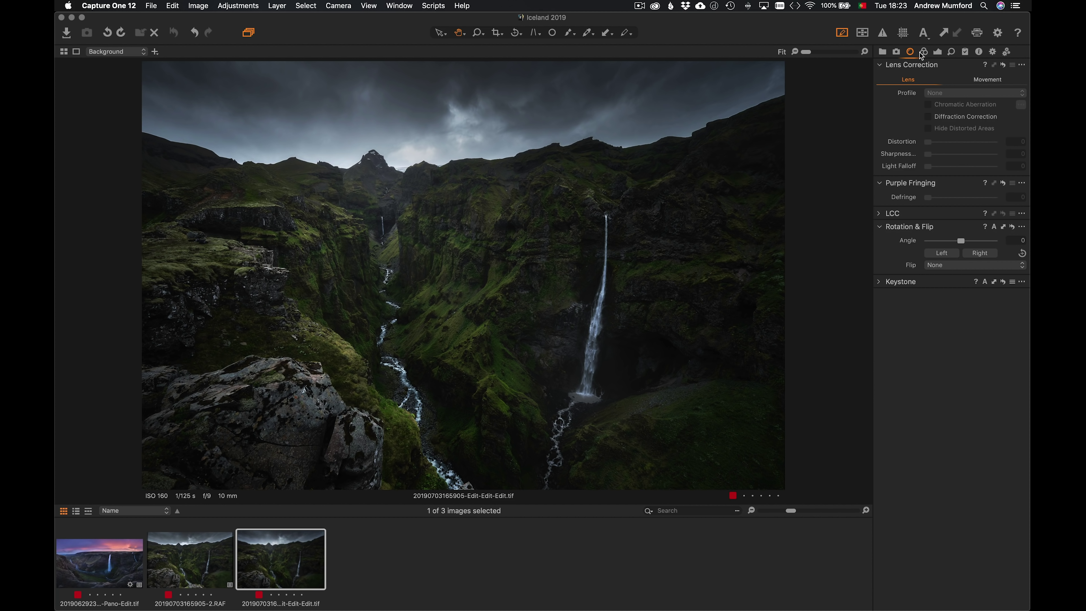
left_click(923, 53)
left_click(937, 53)
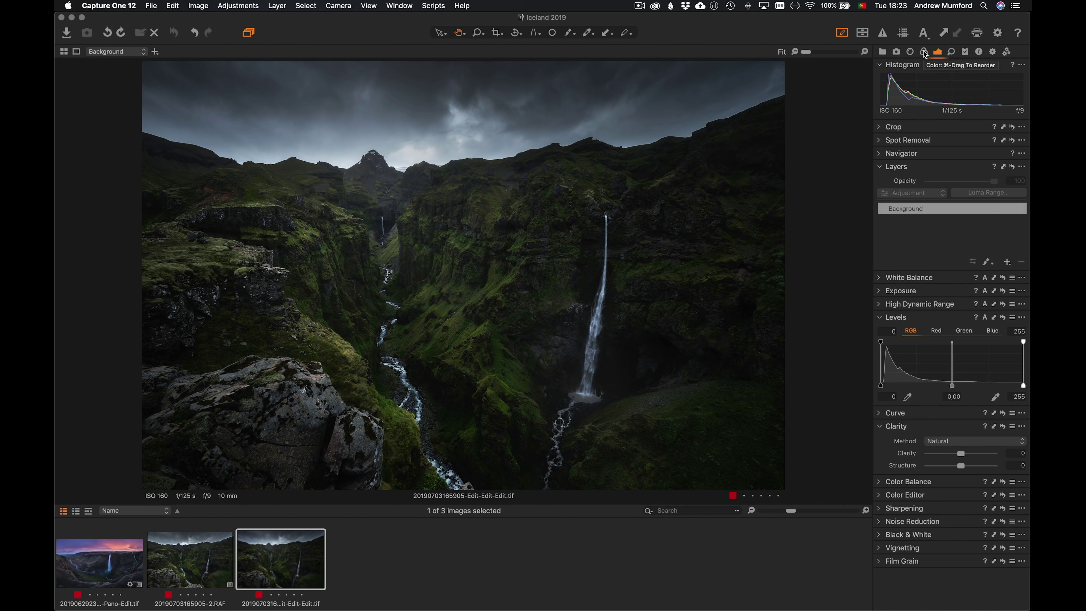
Undock the Layers tool from the Color tools and dock it back below Crop
left_click(924, 52)
left_click_drag(917, 80, 951, 171)
left_click(938, 53)
left_click(923, 53)
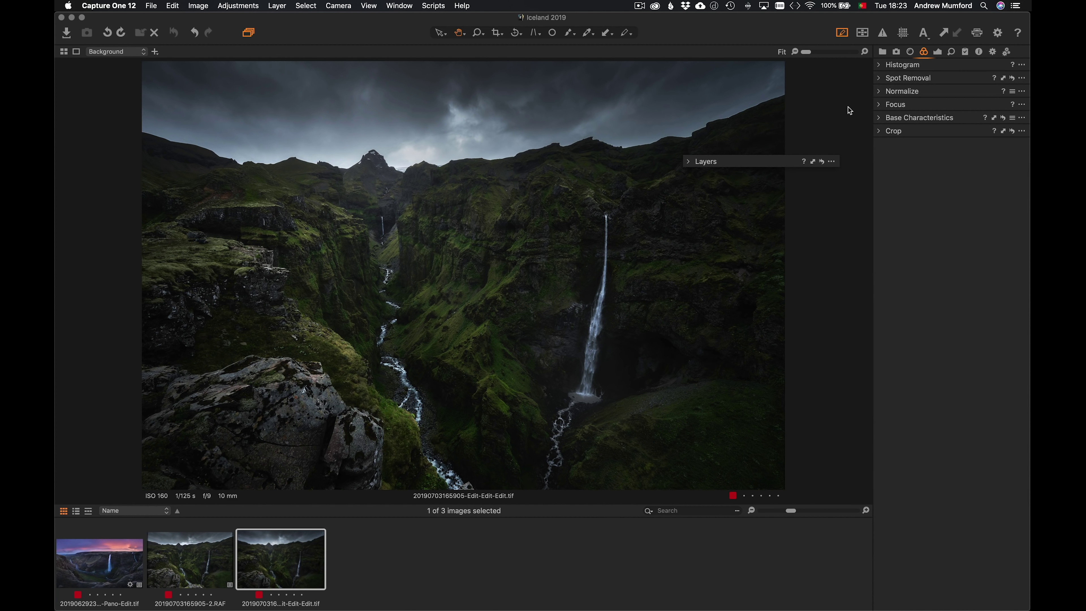
left_click_drag(783, 158, 919, 147)
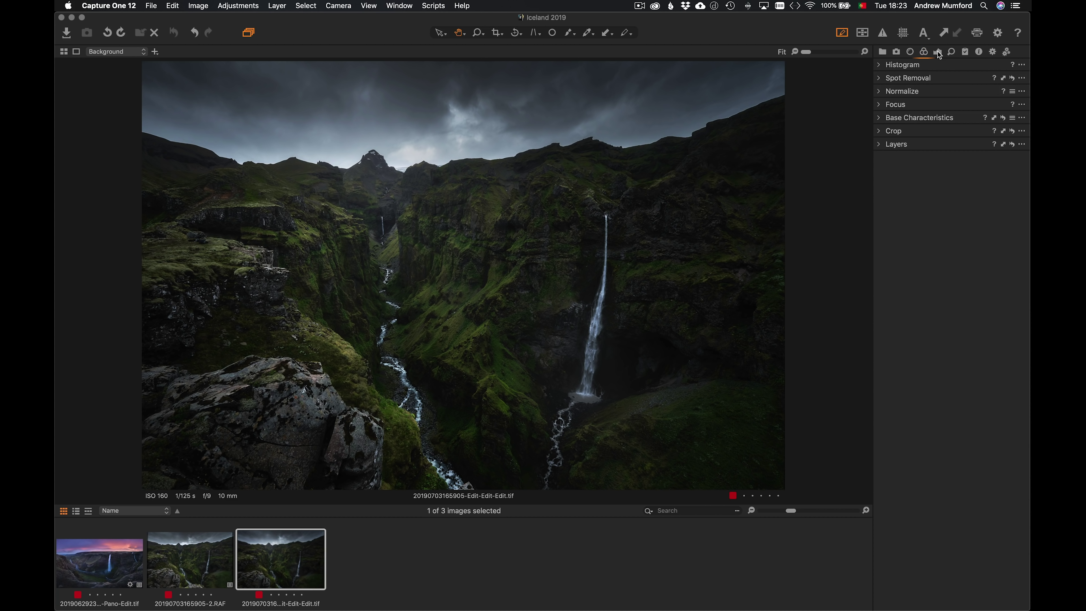
Expand the White Balance, Exposure and High Dynamic Range tools among the Exposure tools
left_click(937, 53)
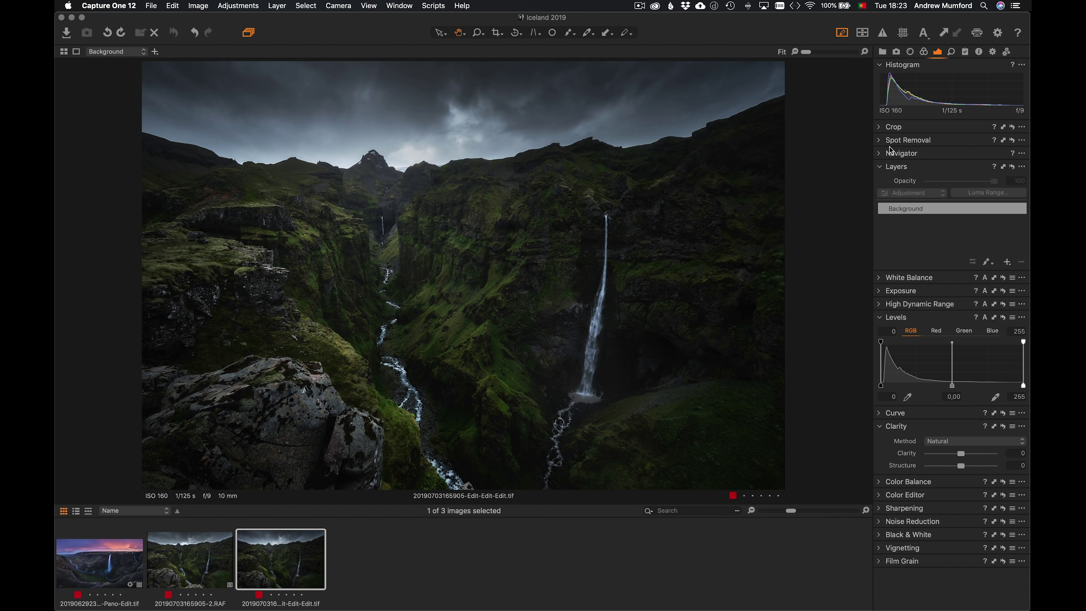
left_click(880, 278)
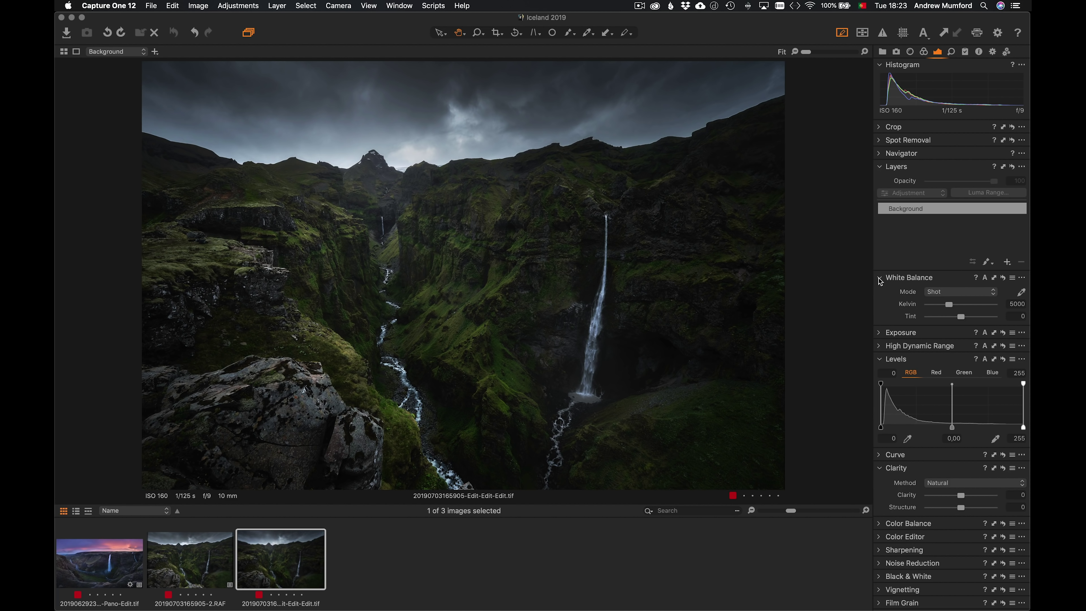
left_click(880, 333)
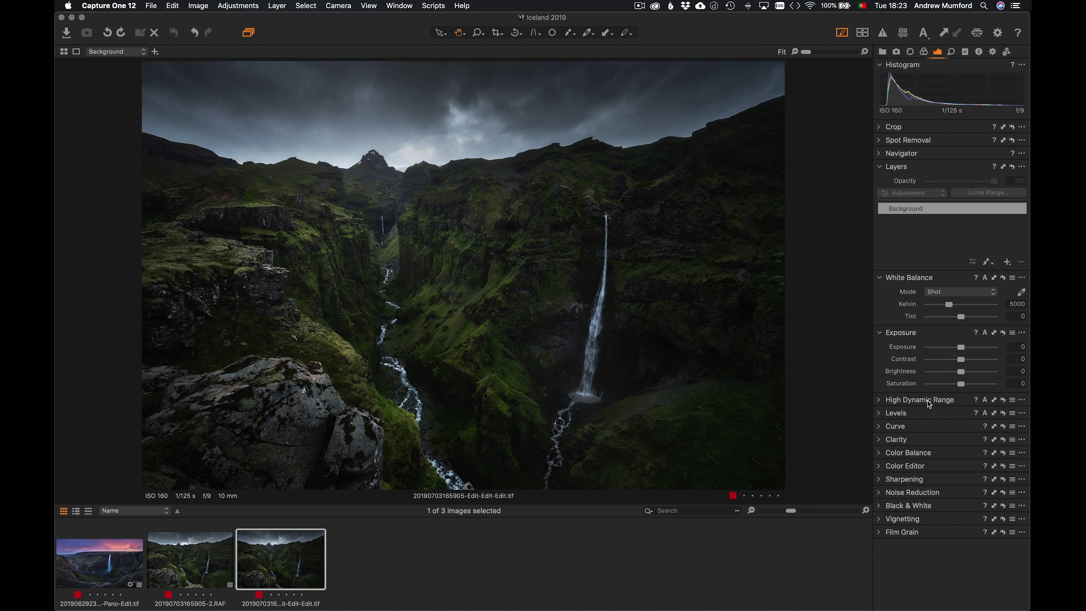
left_click(879, 399)
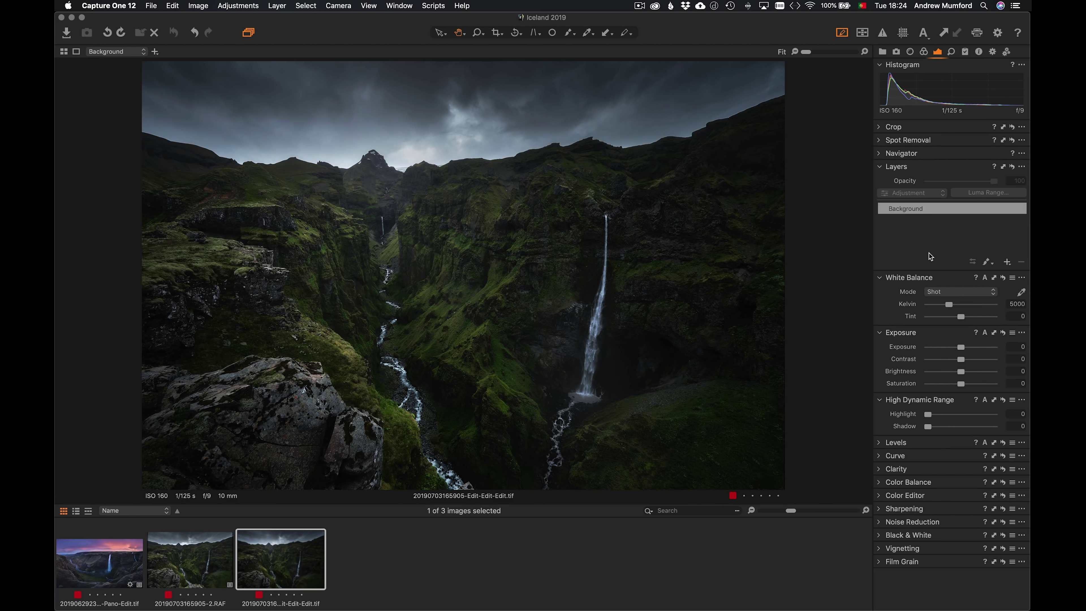
Look through the list of available workspaces and dismiss it without choosing one
mouse_move(936, 274)
left_mouse_down()
mouse_move(932, 188)
mouse_move(919, 169)
mouse_move(735, 171)
mouse_move(905, 160)
mouse_move(931, 257)
left_mouse_up()
left_click(400, 6)
mouse_move(408, 20)
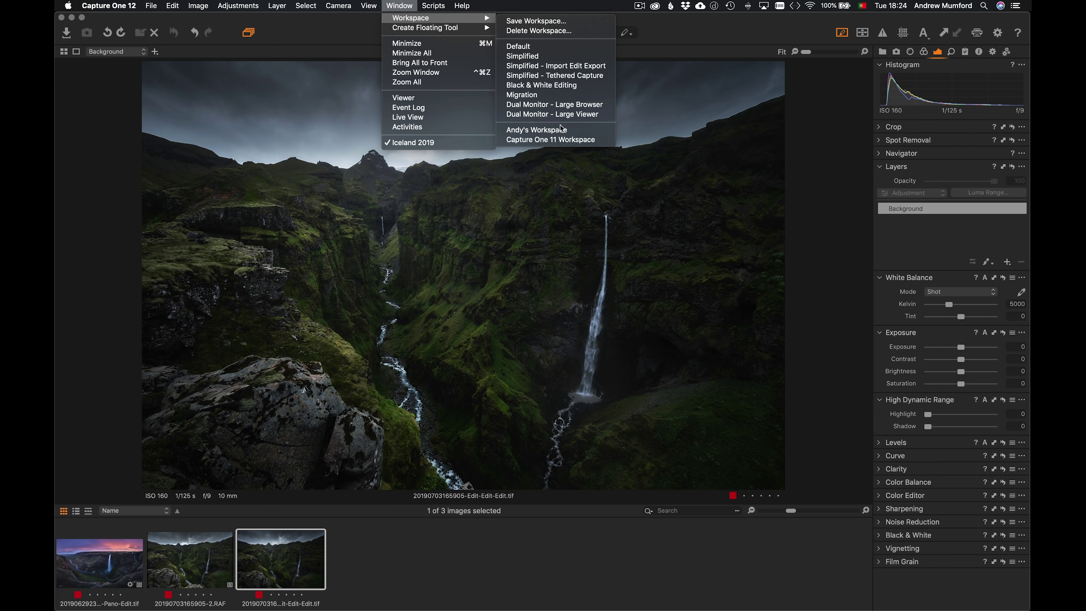
left_click(720, 30)
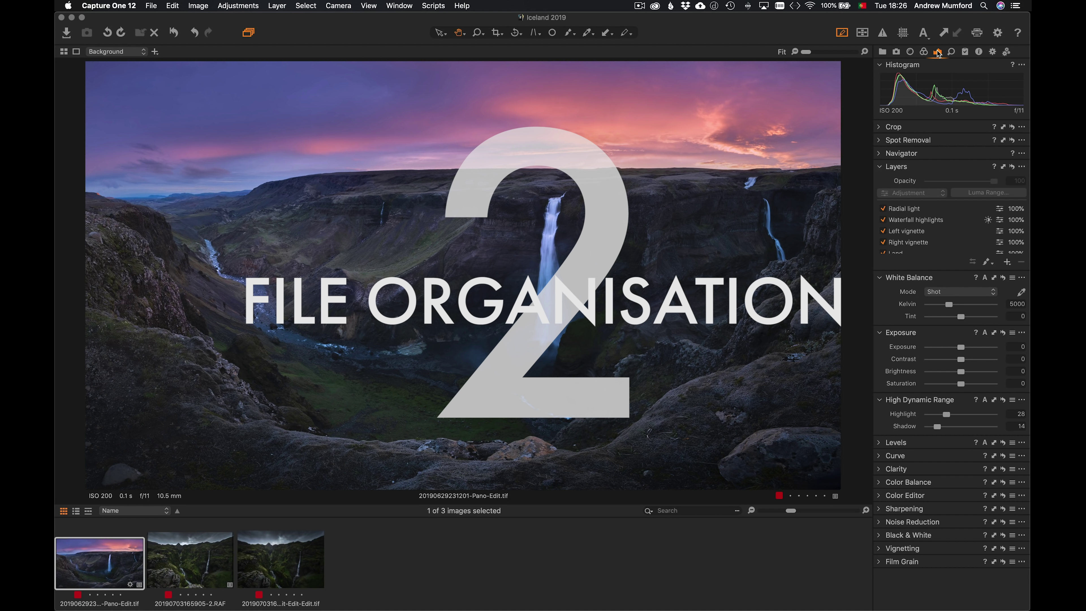
Show the catalog library, browse the Local Galleries folder inside Pictures in Finder, and close the Finder window
left_click(883, 53)
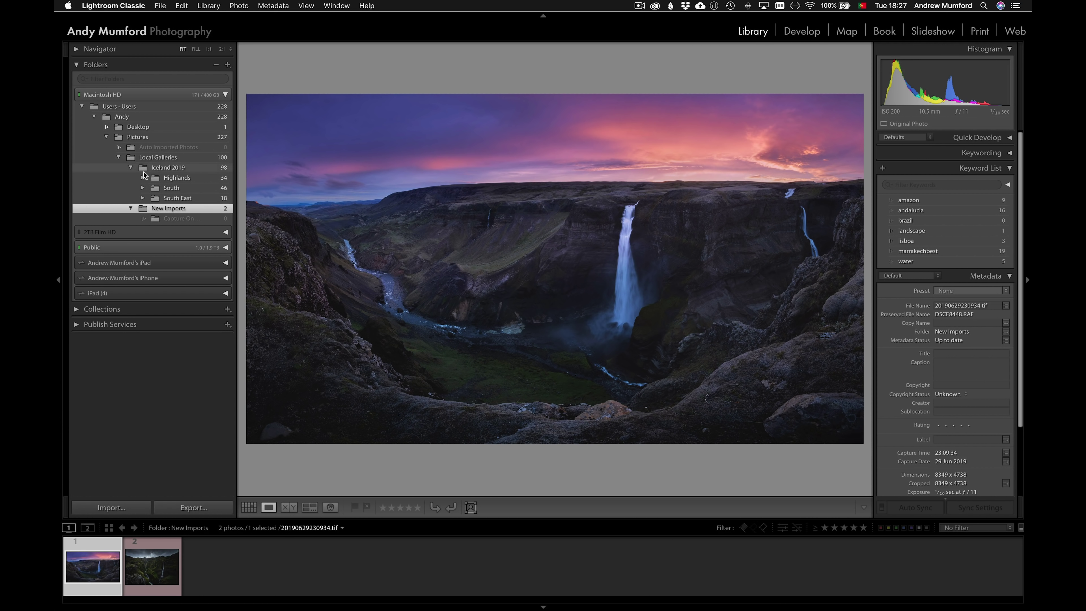
mouse_move(312, 608)
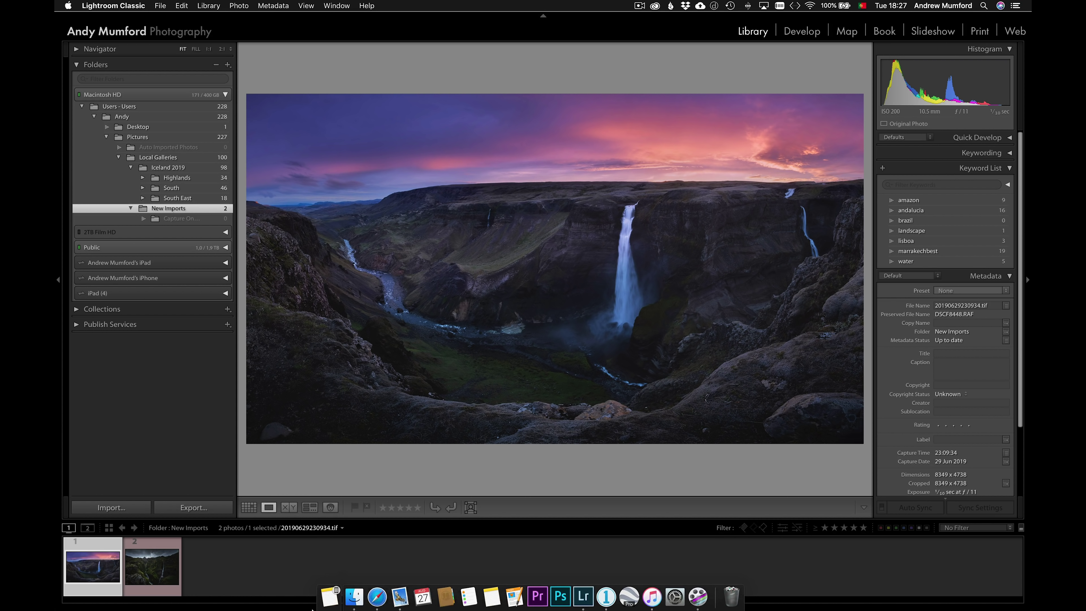
left_click(354, 596)
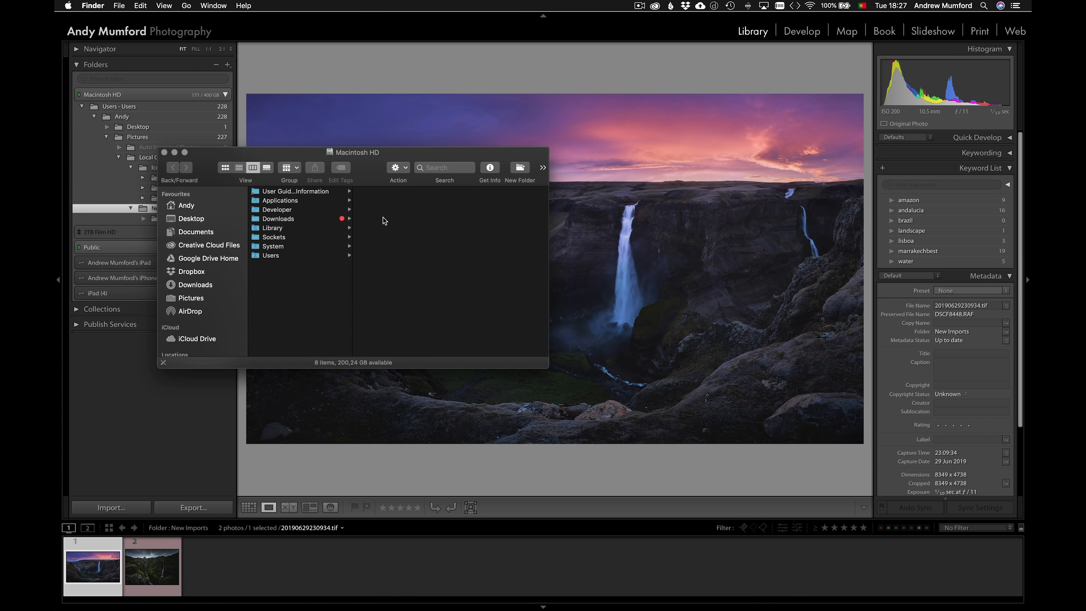
left_click(205, 298)
left_click(286, 219)
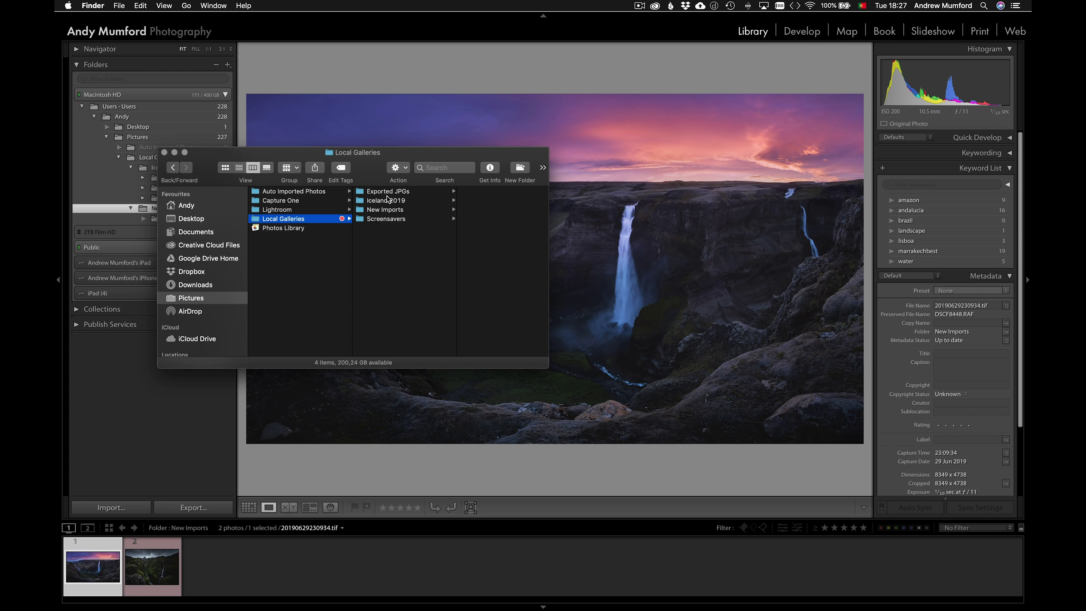
left_click(164, 152)
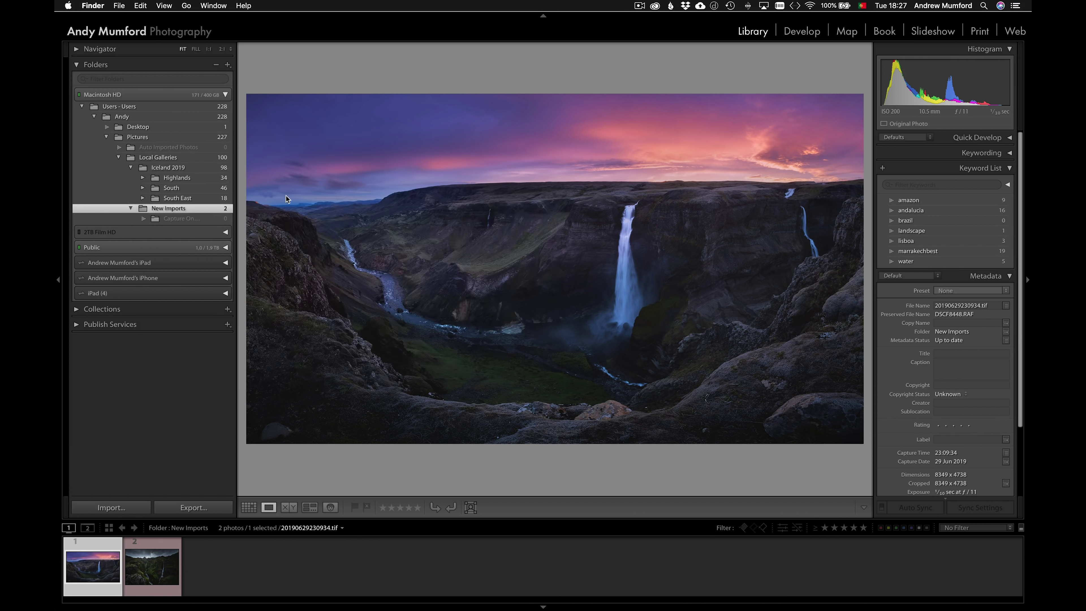
Switch back to Capture One, view the South East user collection and return to the Examples album
key("ctrl+Left")
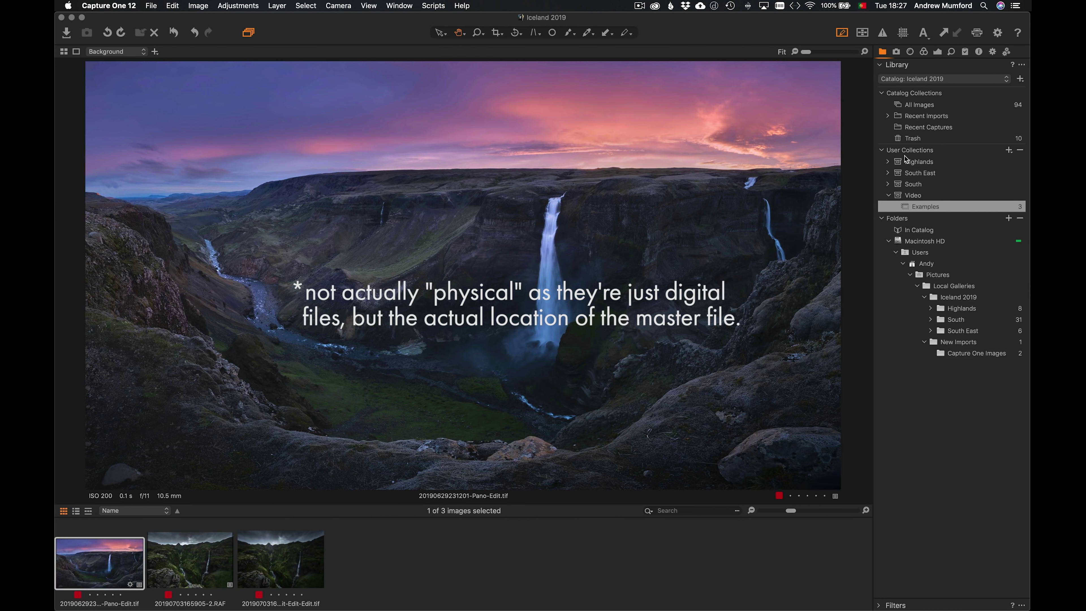
left_click(916, 176)
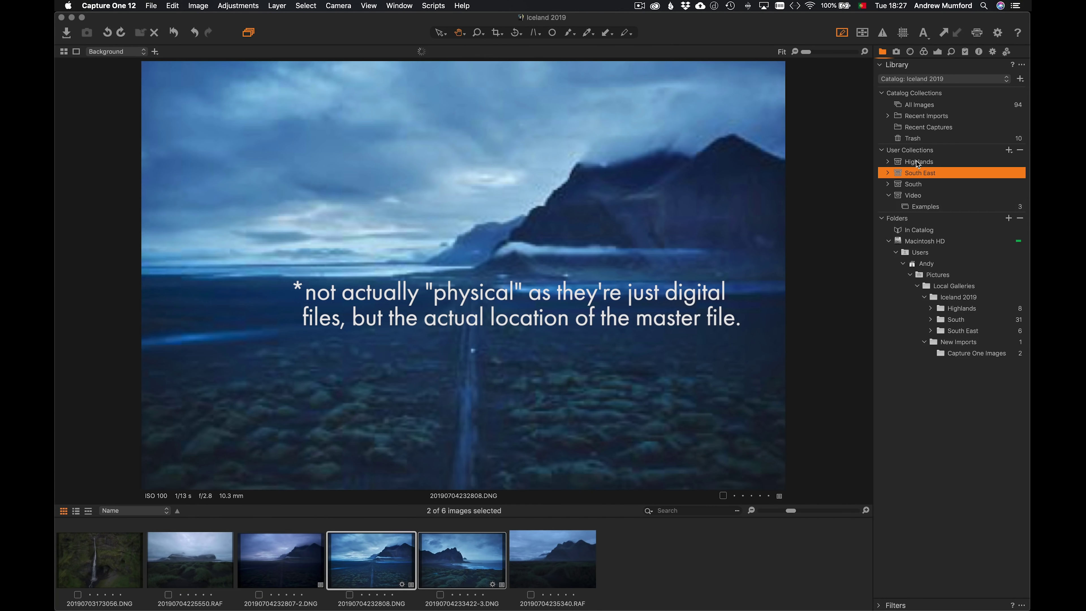
left_click(922, 207)
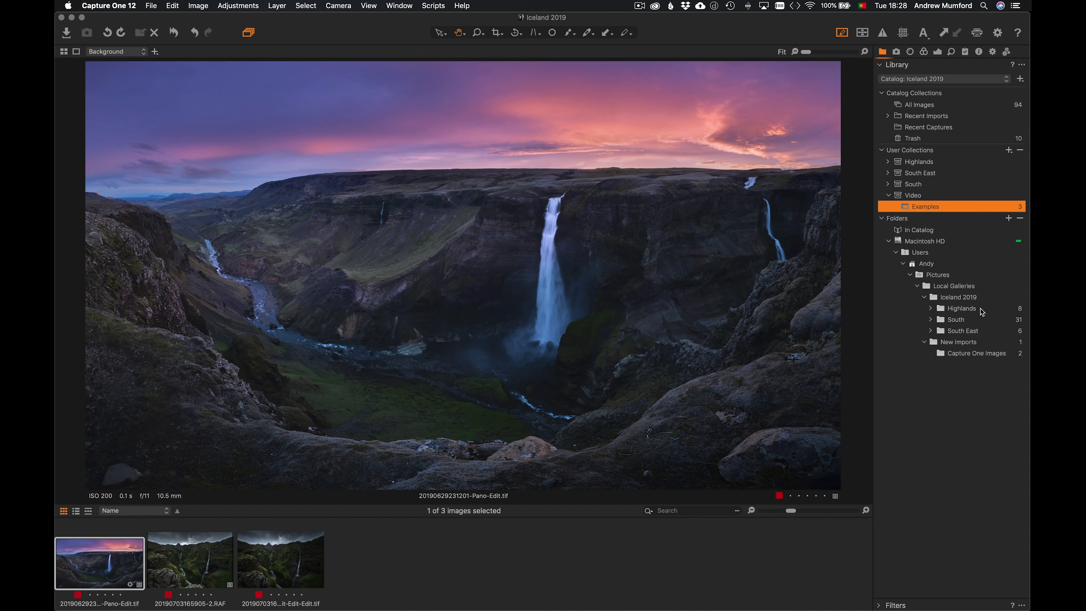
Review the image import settings for the New Imports source and cancel without importing
left_click(150, 6)
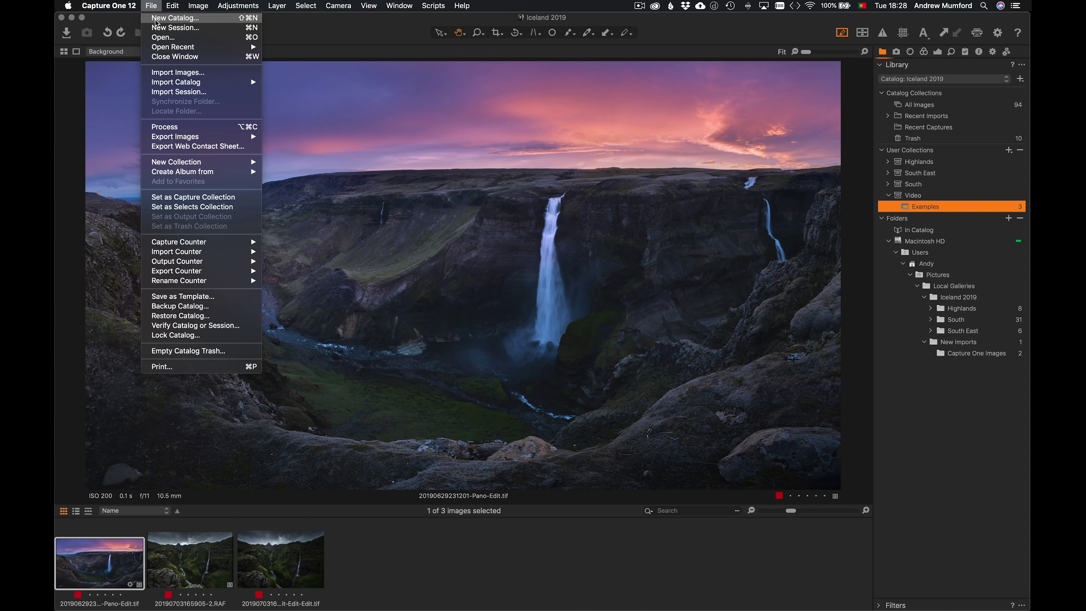
left_click(185, 73)
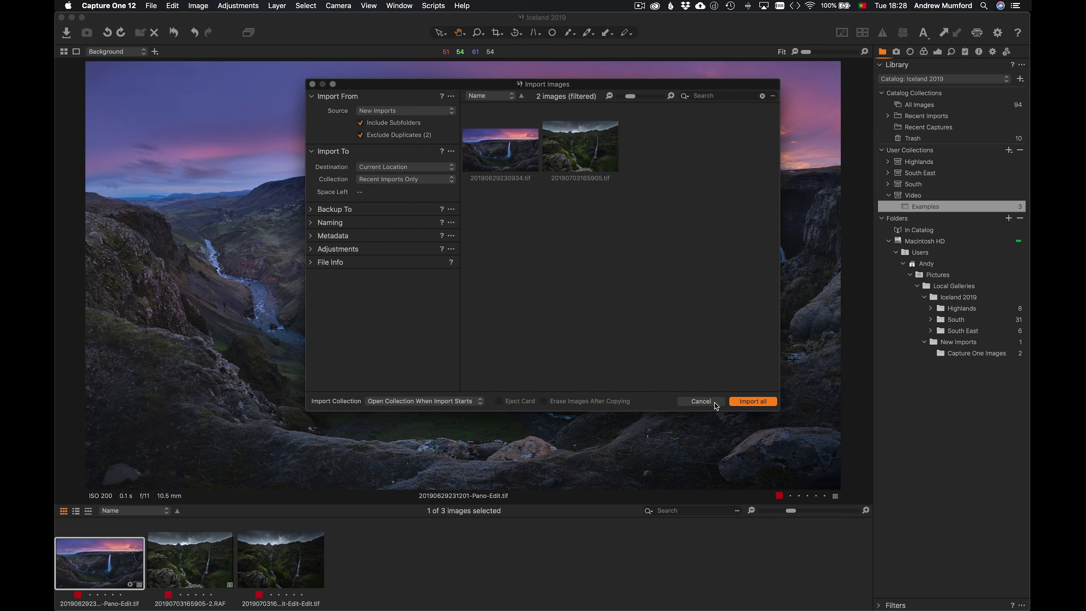
left_click(703, 400)
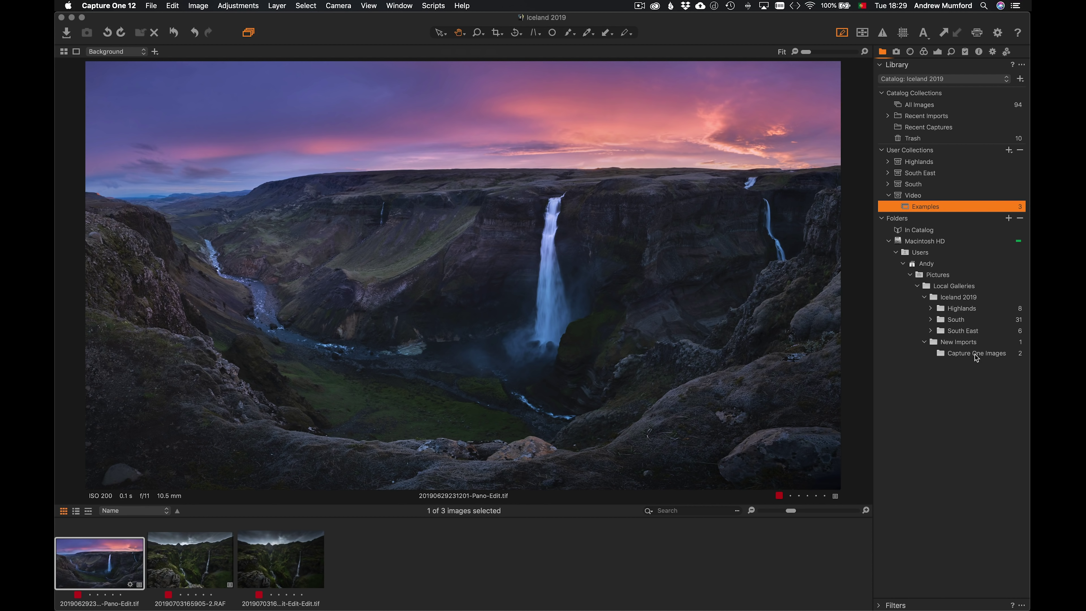
mouse_move(976, 358)
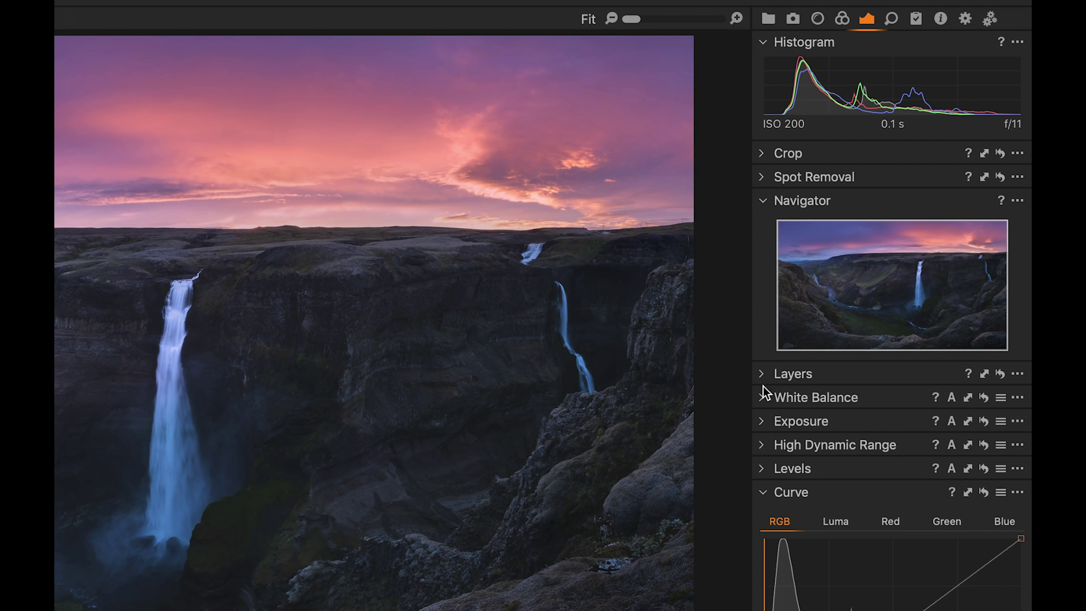
Expand the White Balance, Exposure and High Dynamic Range tools to show their adjustment sliders
left_click(762, 400)
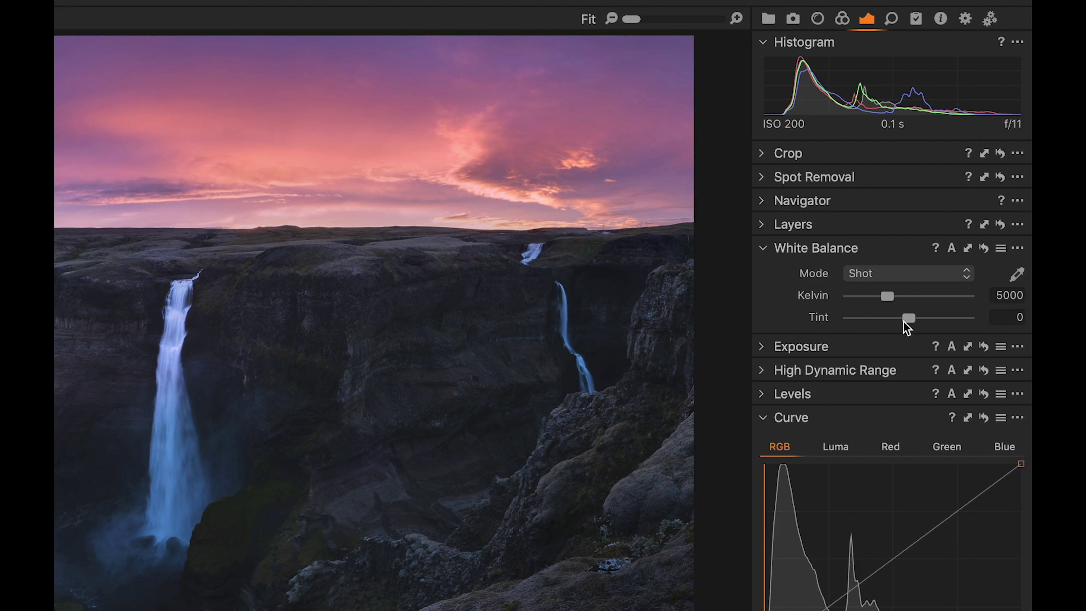
left_click(761, 347)
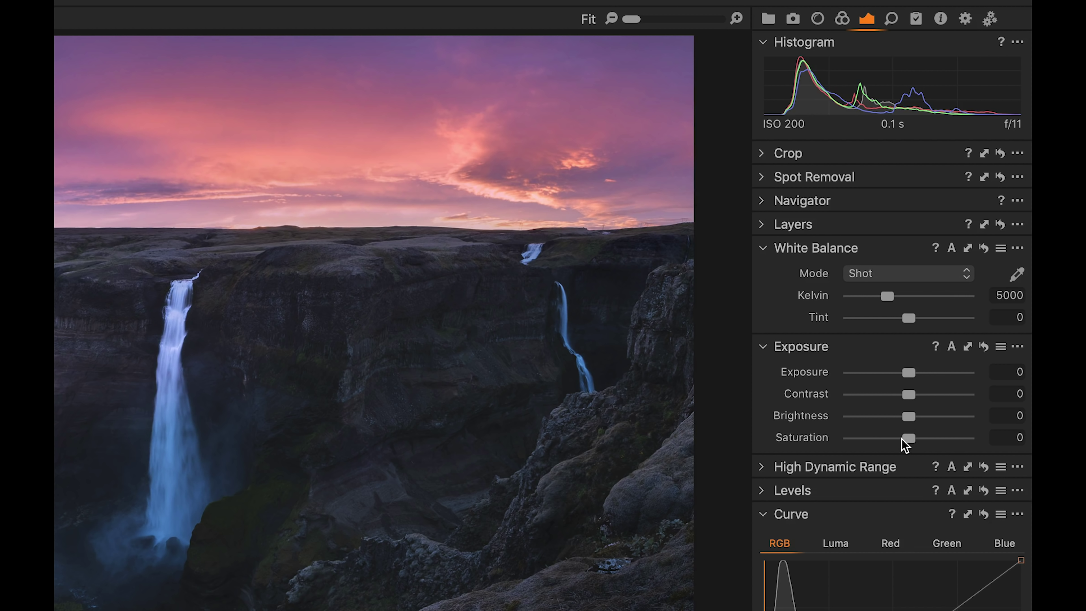
left_click(762, 467)
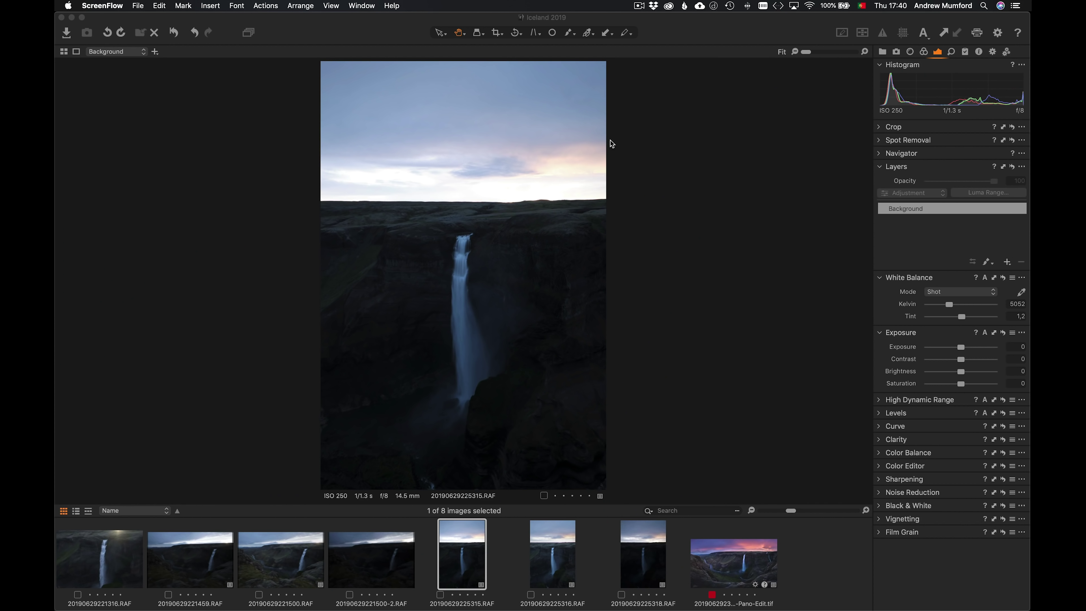
Inspect the bright sky of the upright waterfall photo up close and raise its High Dynamic Range highlight setting
left_click(530, 218)
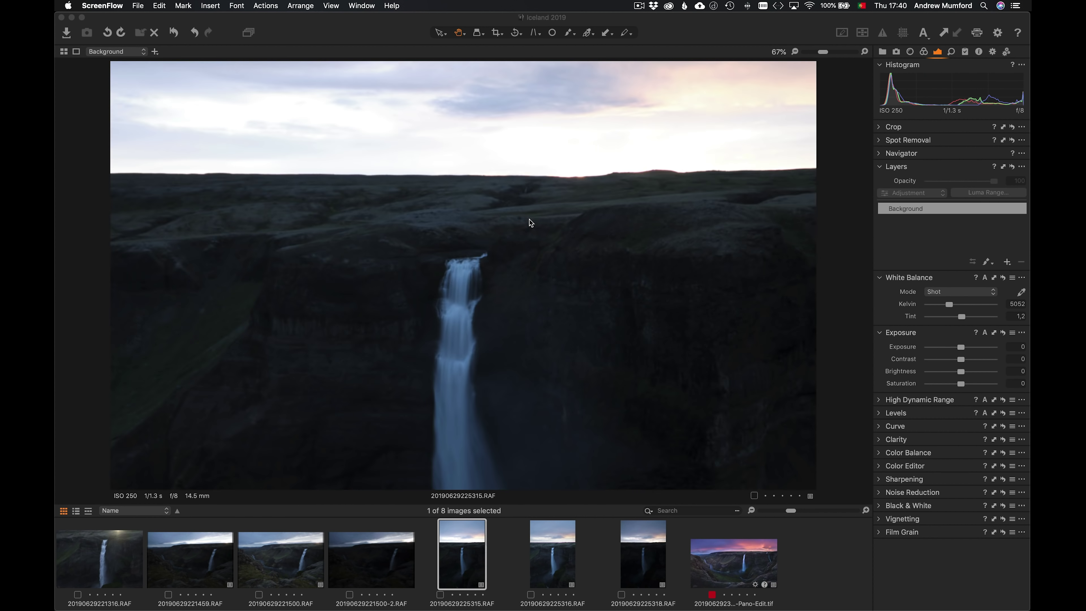
left_click(459, 32)
left_click_drag(473, 84, 483, 301)
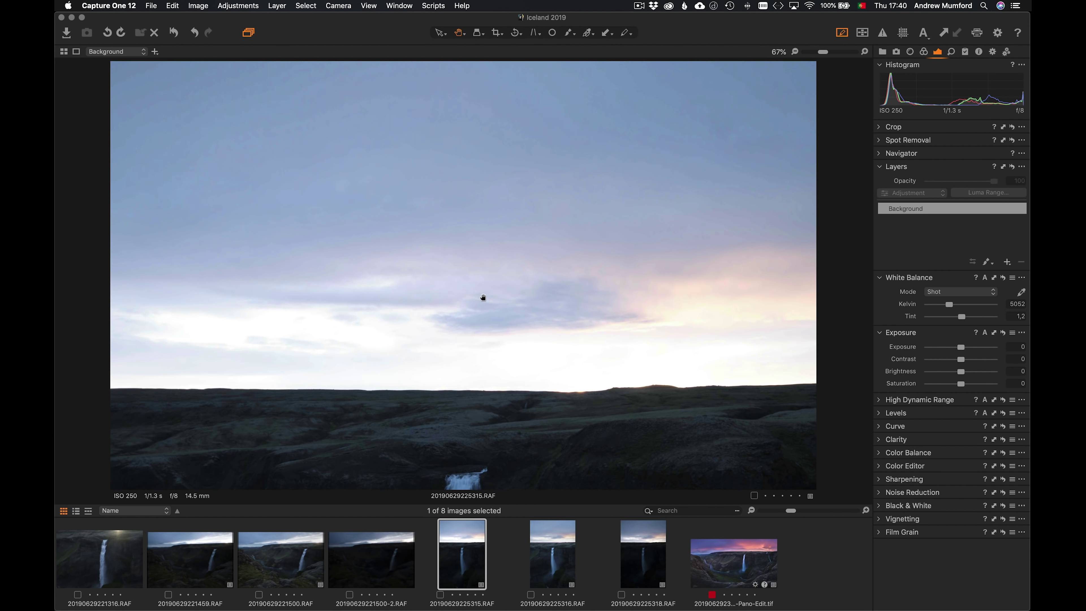
left_click(874, 402)
left_click_drag(928, 414, 993, 413)
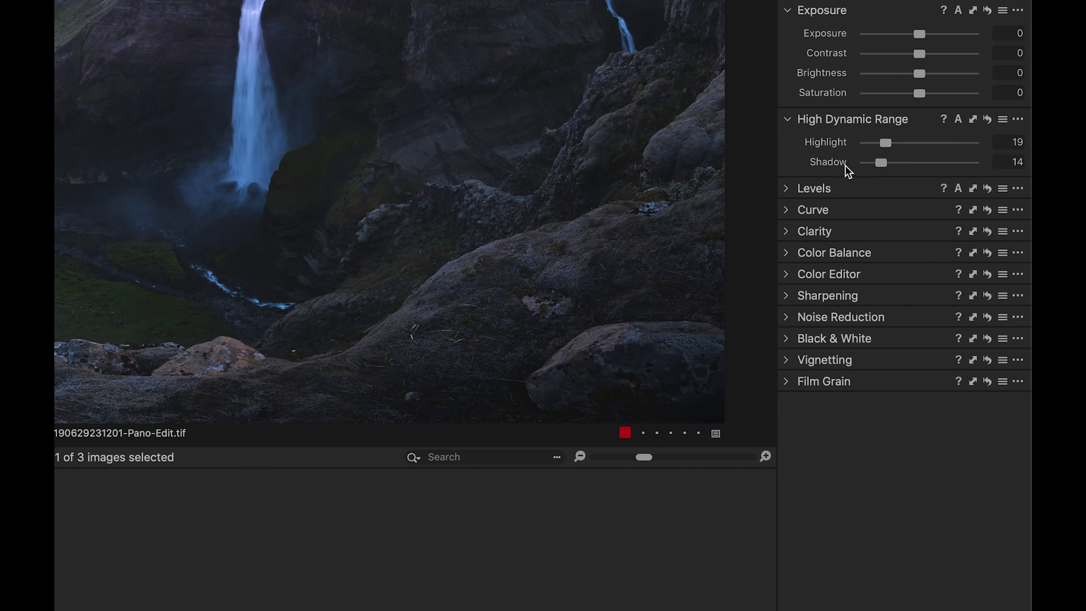
Expand the Levels, Curve and Histogram tools for the sunset waterfall panorama
left_click(786, 188)
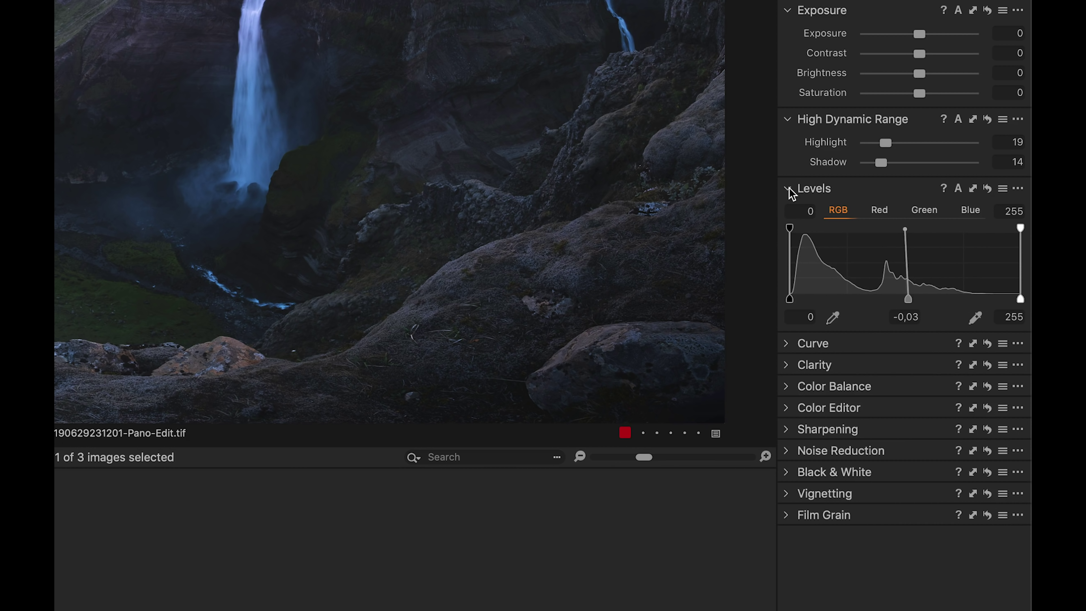
left_click(786, 342)
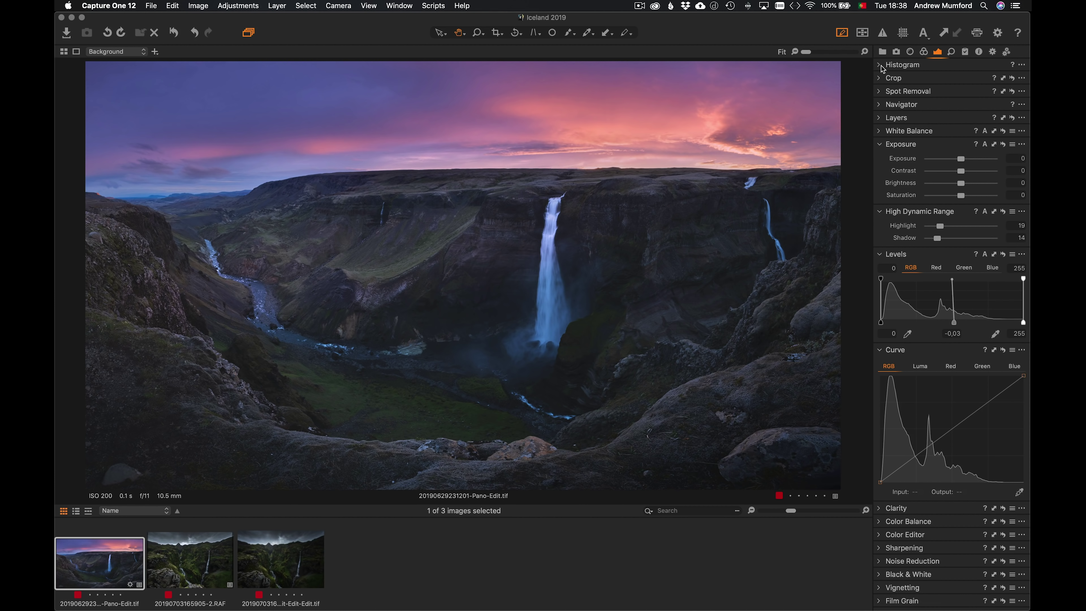
left_click(879, 65)
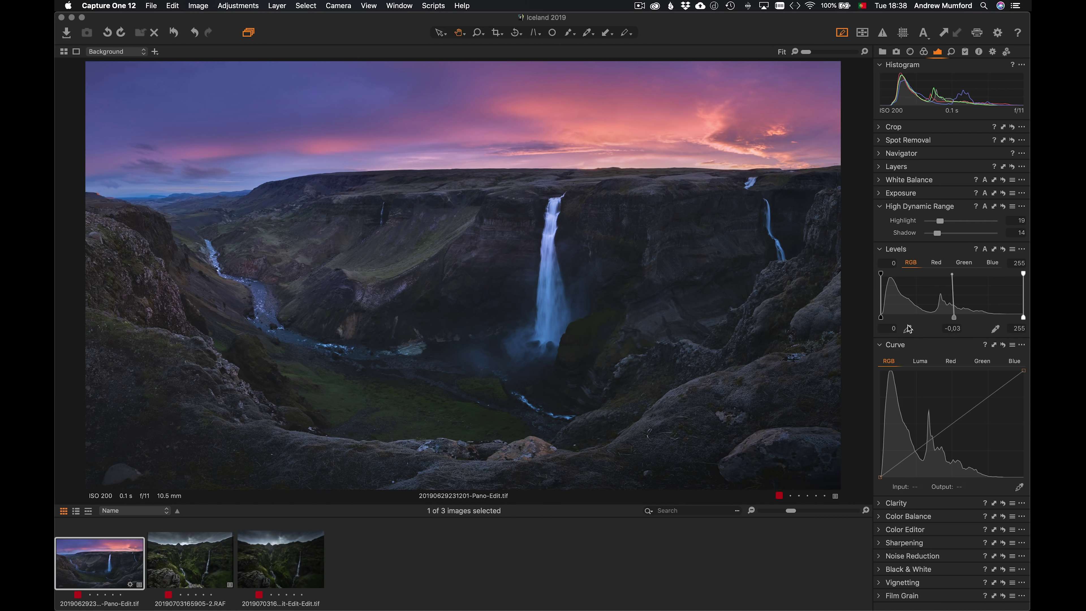
Try a Levels shadow point of 14 on the panorama, restore it to 0, and set the midtone to -0.02
left_click(880, 319)
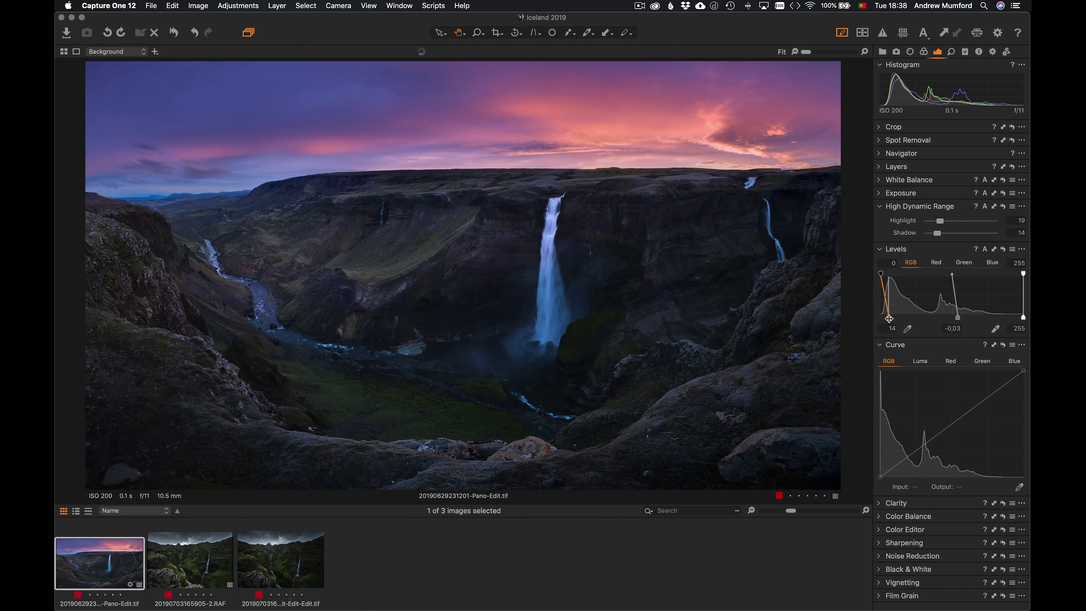
mouse_move(880, 319)
left_mouse_down()
mouse_move(889, 319)
mouse_move(877, 320)
left_mouse_up()
mouse_move(953, 317)
left_mouse_down()
mouse_move(967, 317)
mouse_move(953, 317)
left_mouse_up()
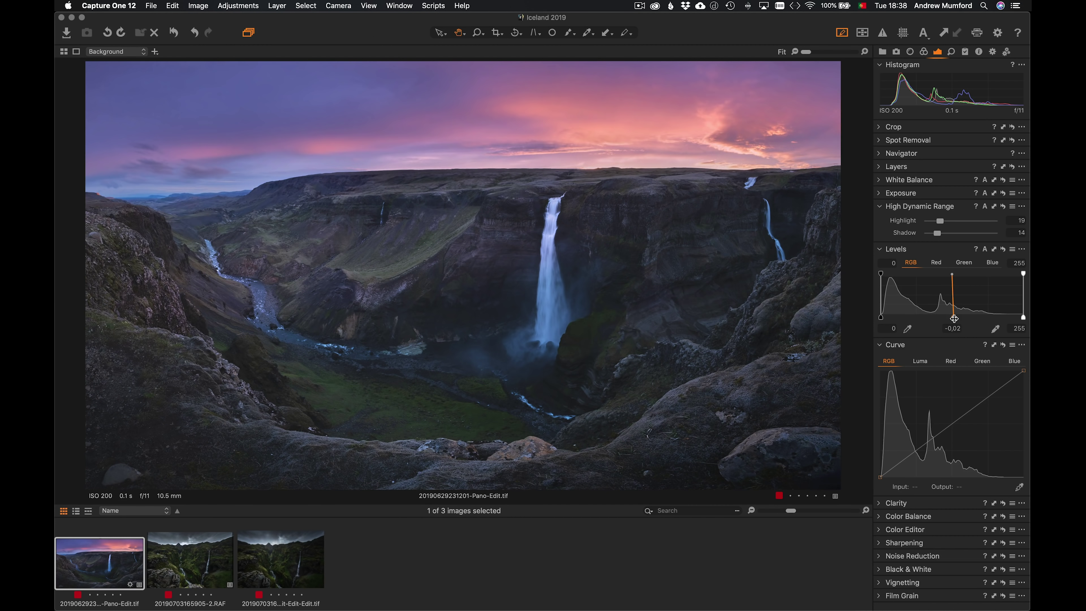
mouse_move(1023, 317)
left_mouse_down()
mouse_move(1012, 317)
mouse_move(1023, 317)
left_mouse_up()
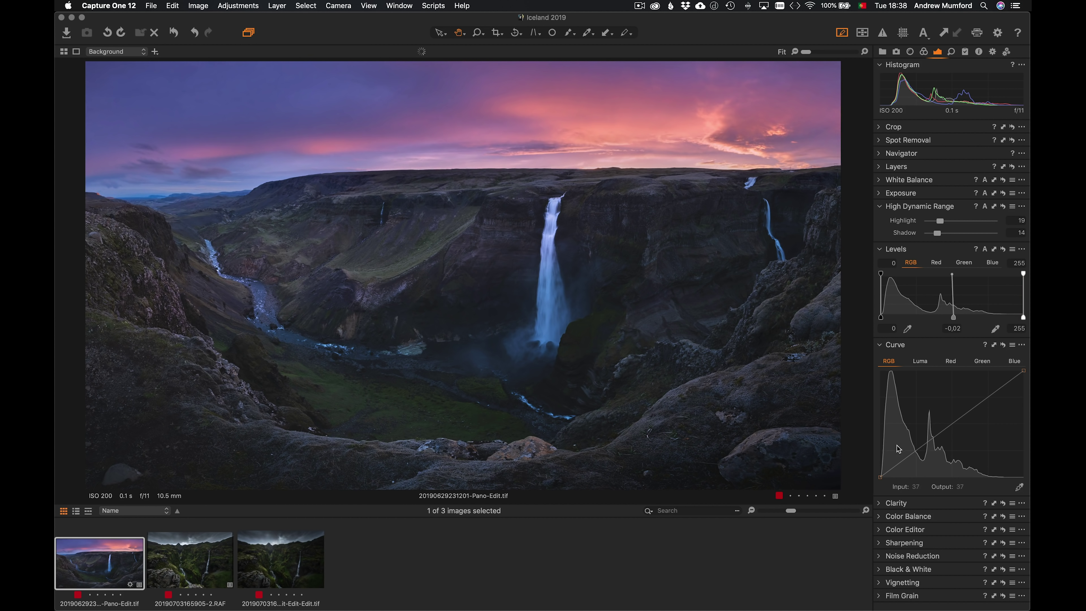
Try moving the black and white end points of the RGB curve and return them to their corners
left_click_drag(880, 476, 879, 477)
left_click_drag(1023, 370, 1009, 371)
left_click_drag(1018, 371, 1024, 369)
Expand the Layers tool, select the Land layer and slightly adjust the black end point of its RGB curve
left_click(884, 170)
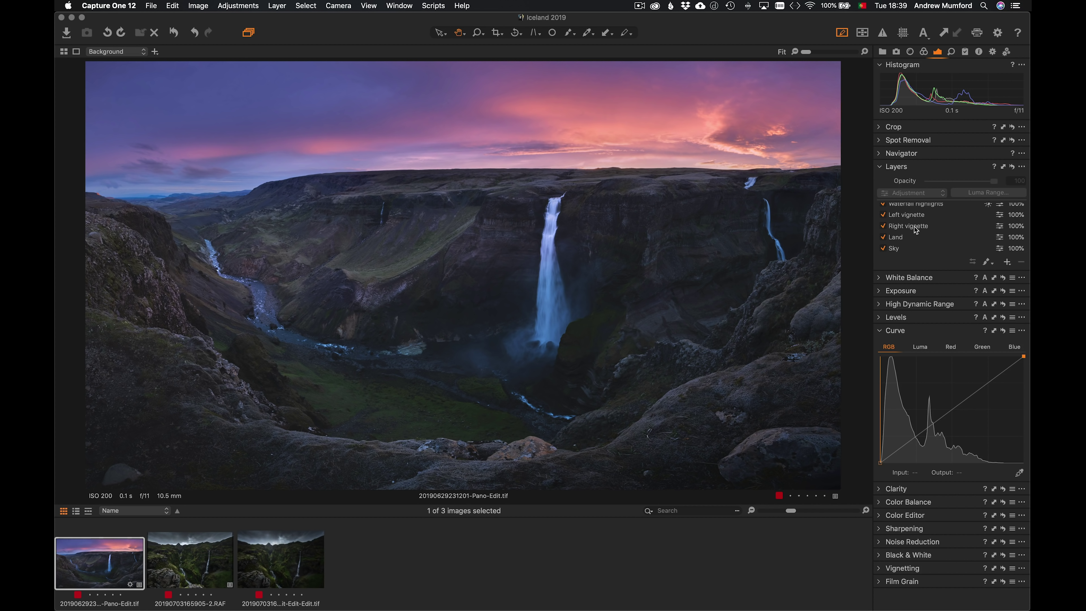
left_click(911, 236)
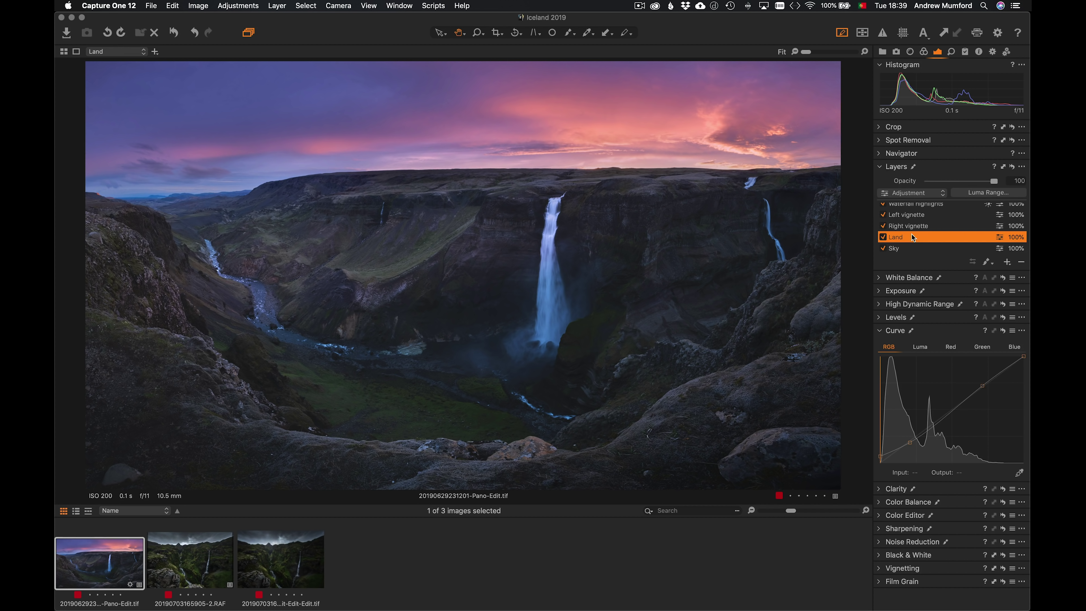
left_click(881, 457)
left_click_drag(880, 457, 879, 458)
Magnify the panorama to 50% and examine the dark shadow areas across the valley and waterfall
left_click(812, 54)
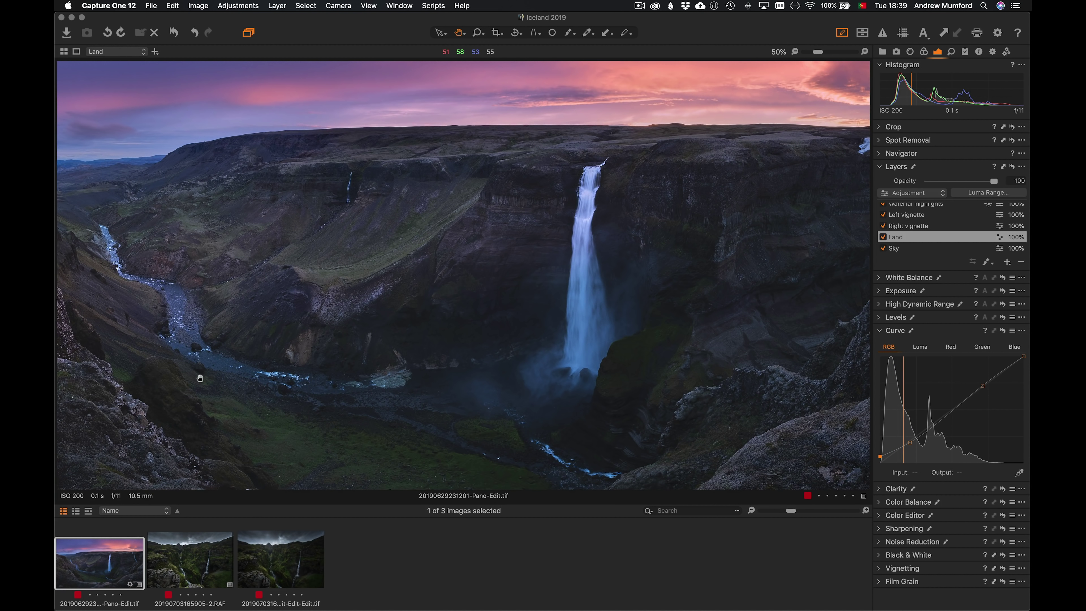
left_click_drag(199, 377, 336, 309)
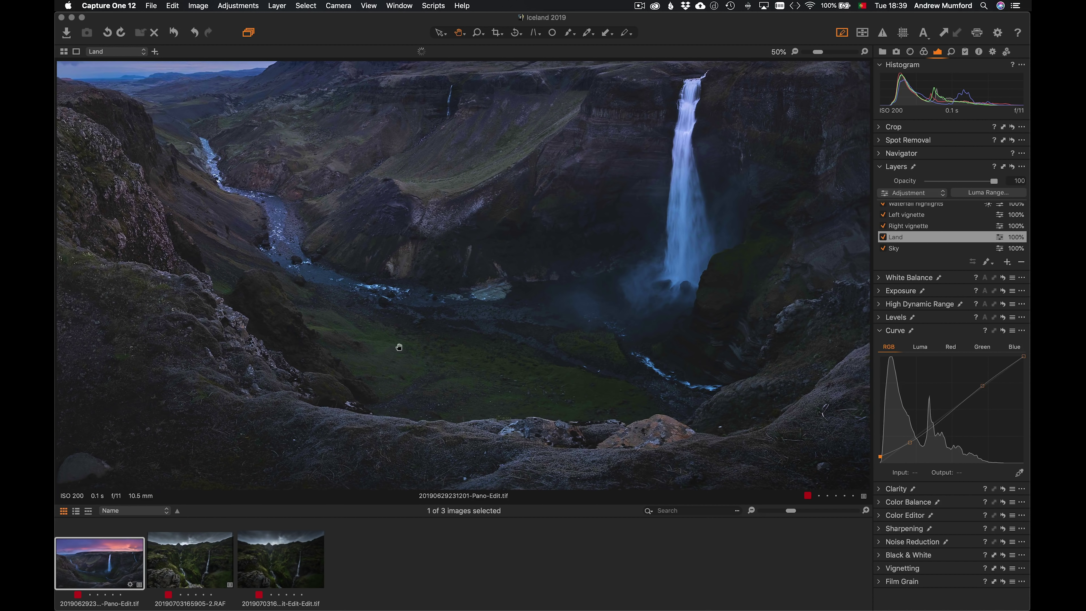
left_click_drag(632, 330, 431, 318)
left_click_drag(647, 266, 599, 337)
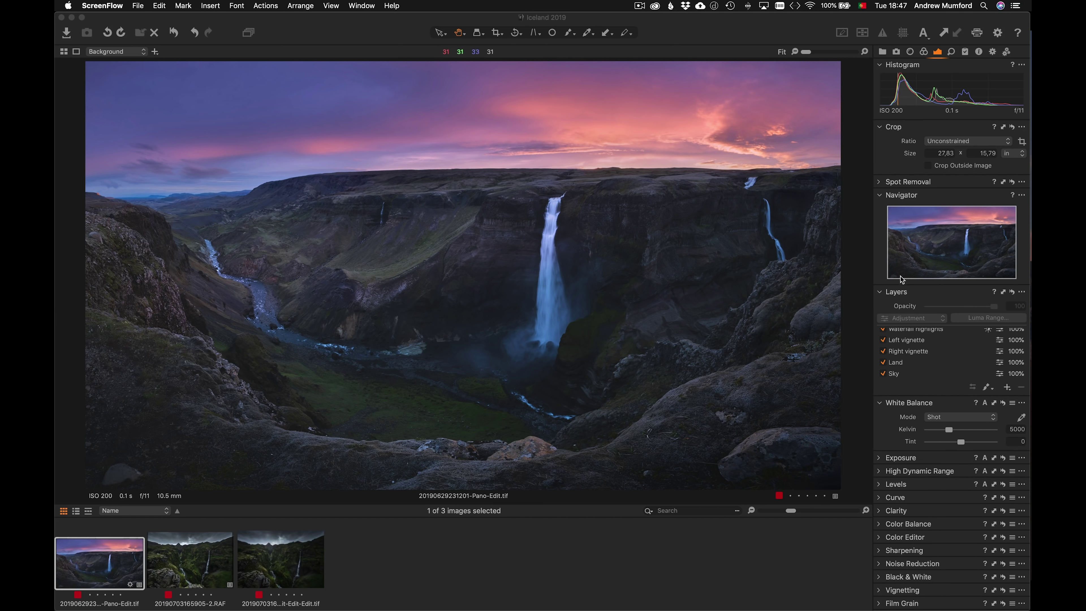
Look through the layer list down to Background and collapse the Navigator, Histogram and Crop tools
scroll(919, 367, "down", 2)
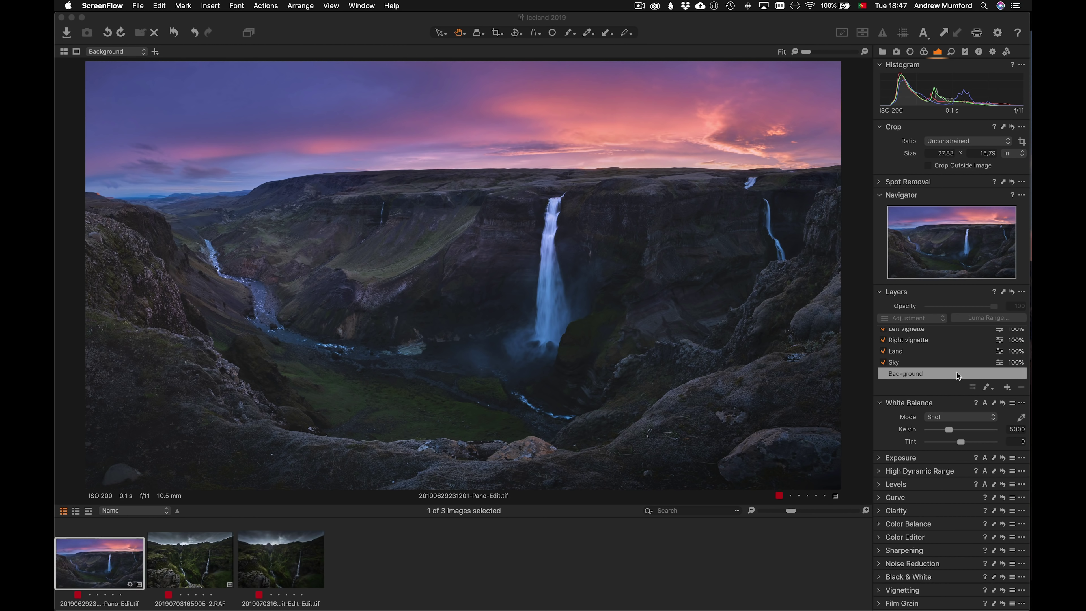
scroll(957, 372, "down", 1)
left_click(880, 195)
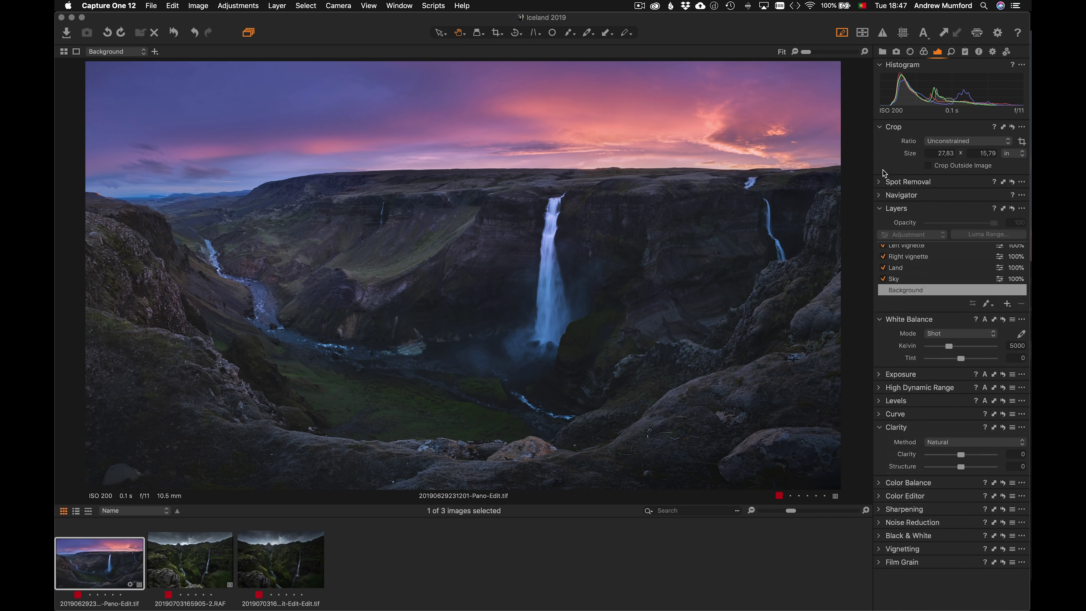
left_click(878, 65)
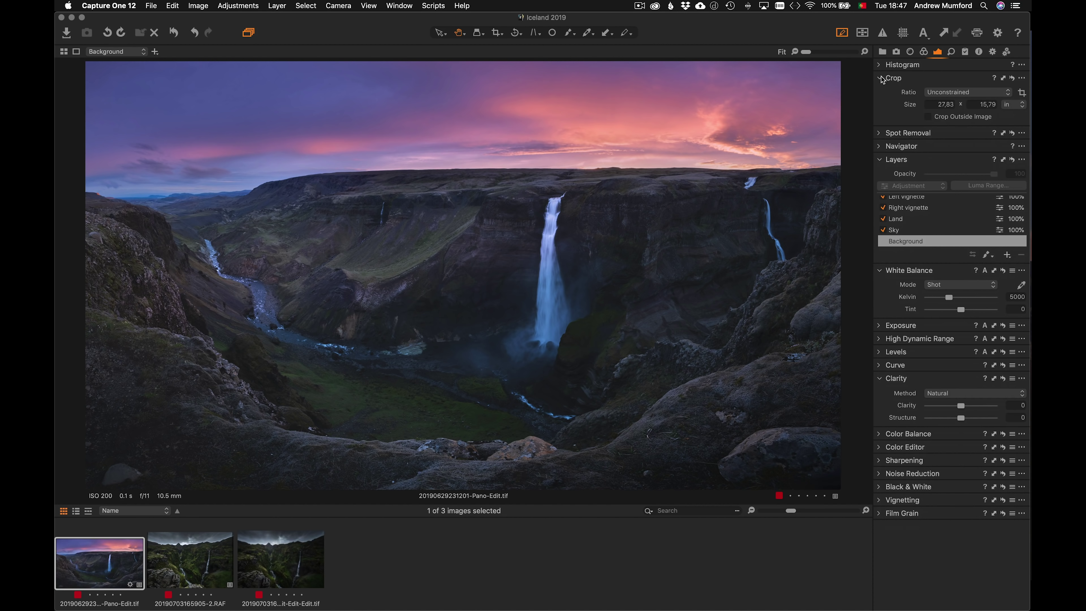
left_click(880, 78)
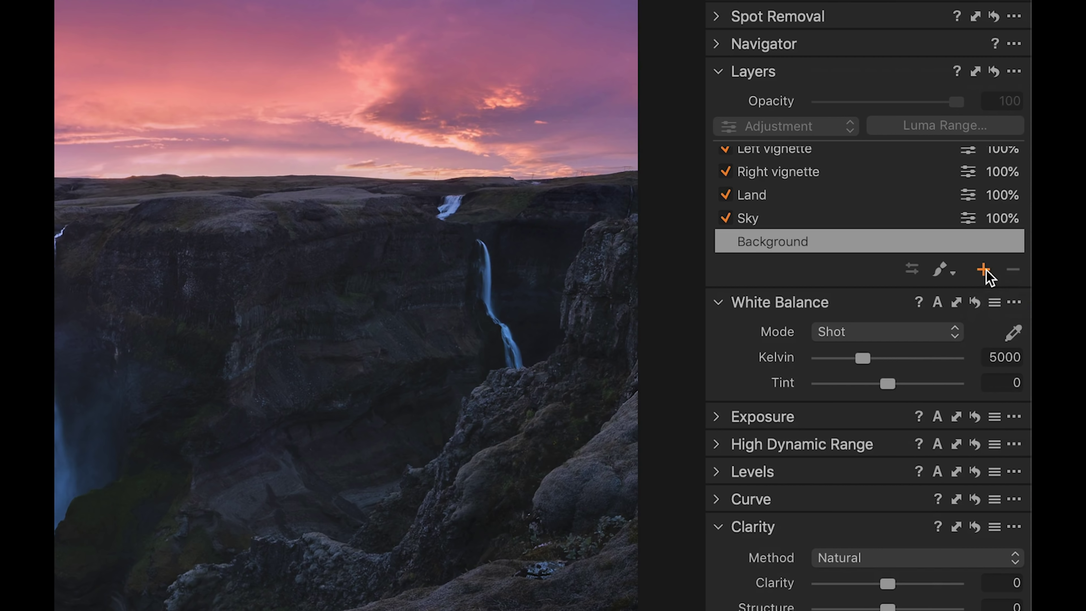
Review the available new layer types and the existing layers, and add a new adjustment layer above Radial light
left_click(1007, 213)
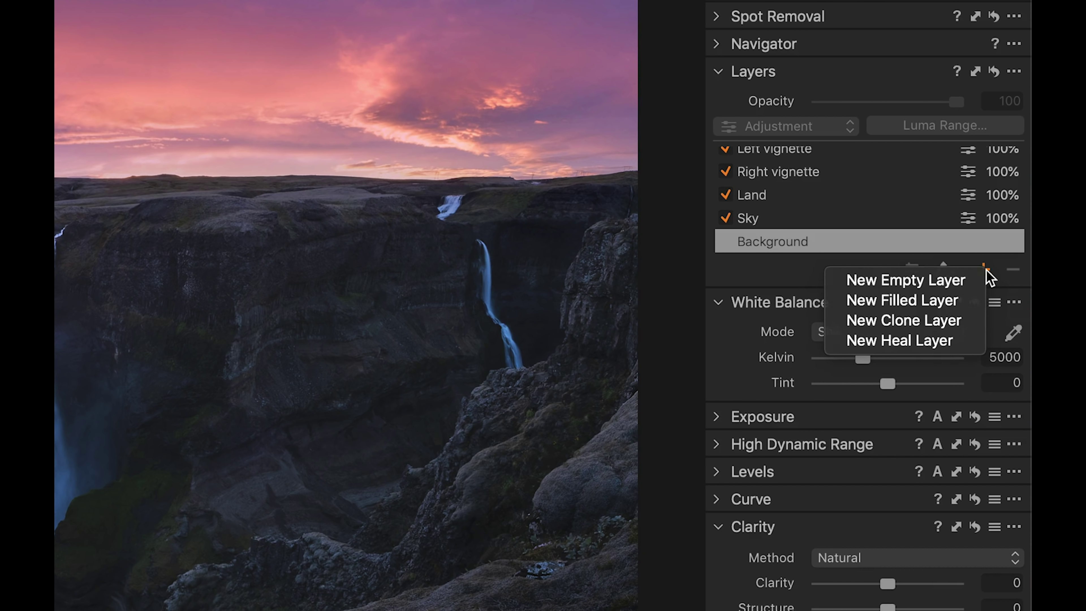
left_click(988, 275)
scroll(855, 193, "up", 3)
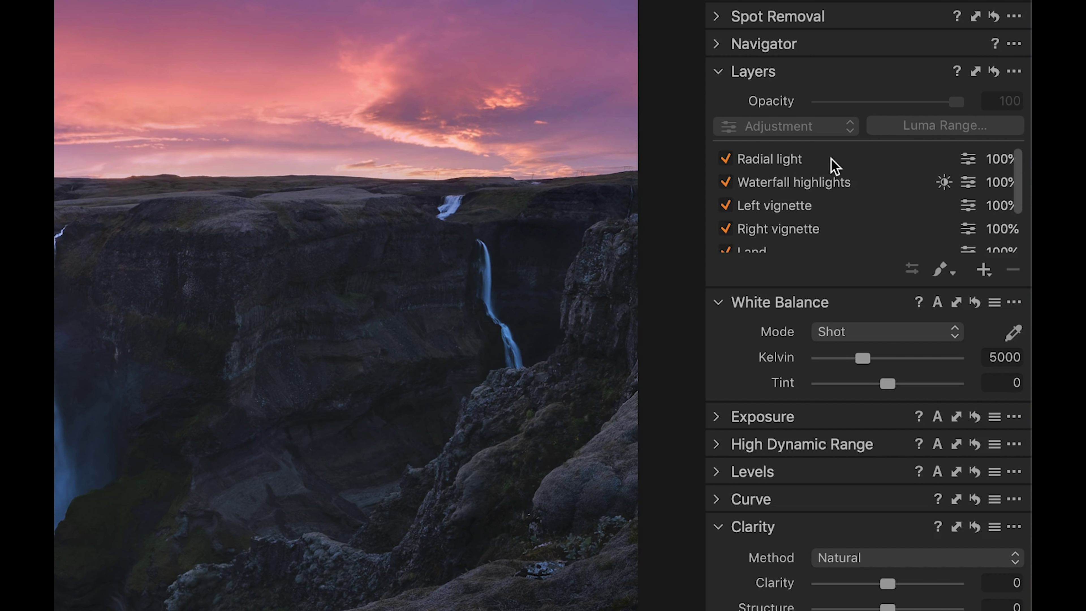
scroll(898, 201, "down", 4)
left_click(983, 270)
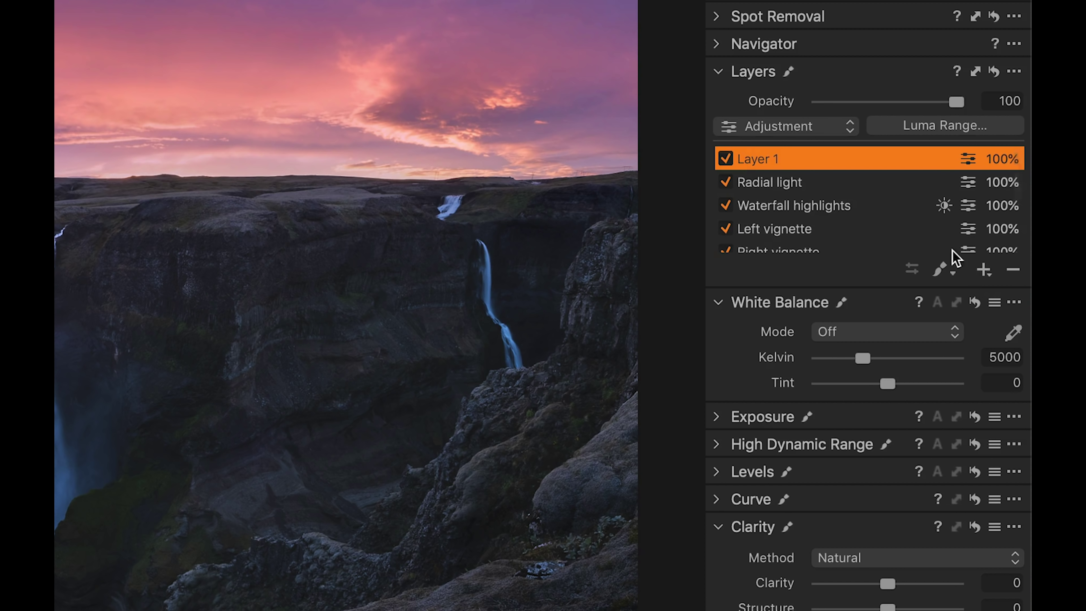
Choose the linear gradient mask tool and draw a slightly tilted gradient across the sky on the new layer
left_click(943, 268)
left_click(943, 268)
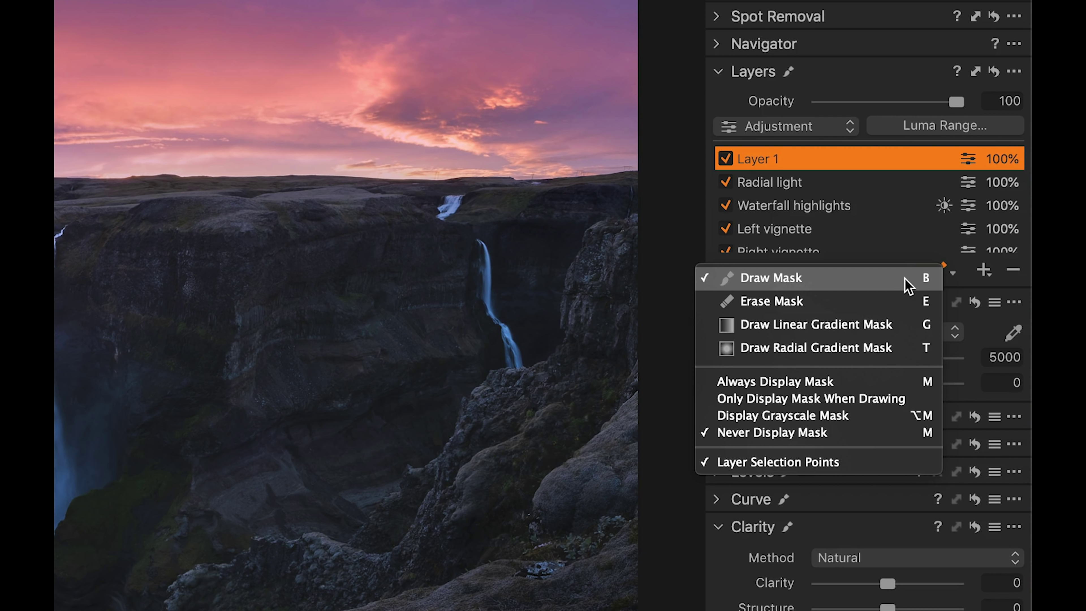
left_click(898, 330)
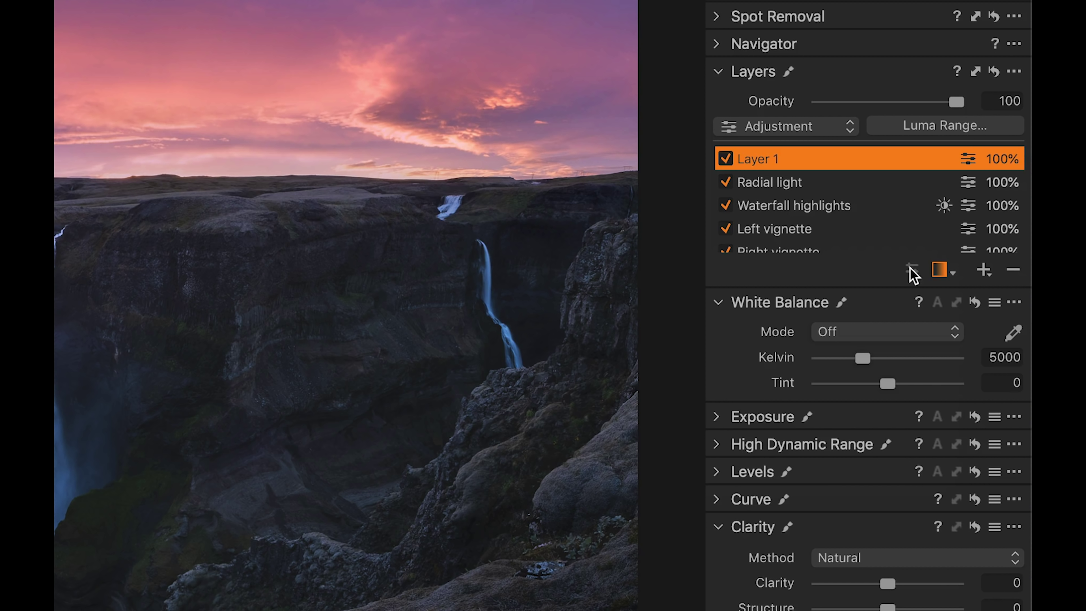
left_click(936, 272)
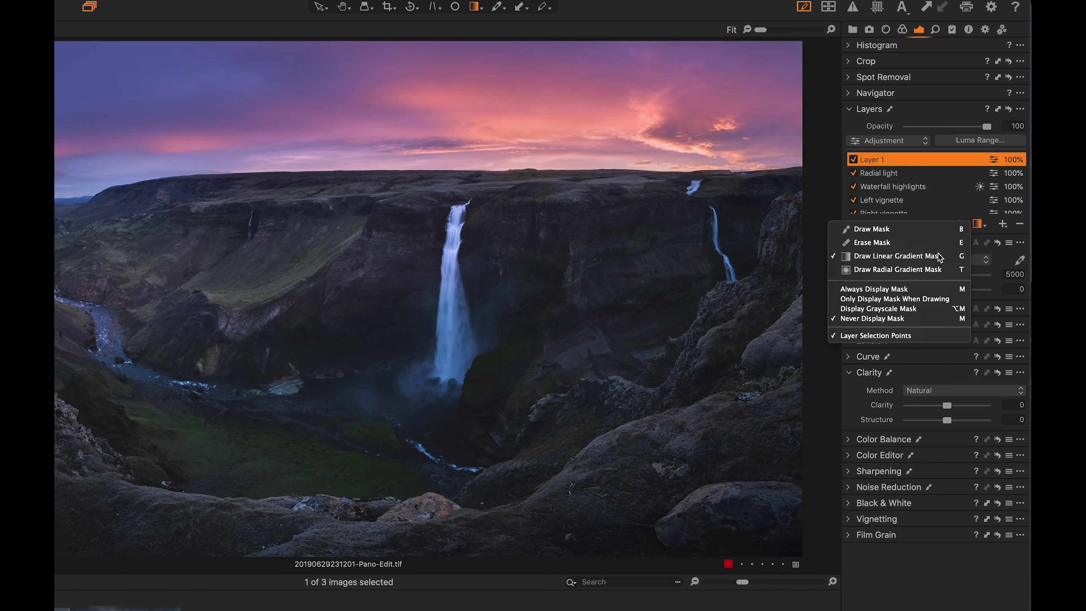
left_click(914, 278)
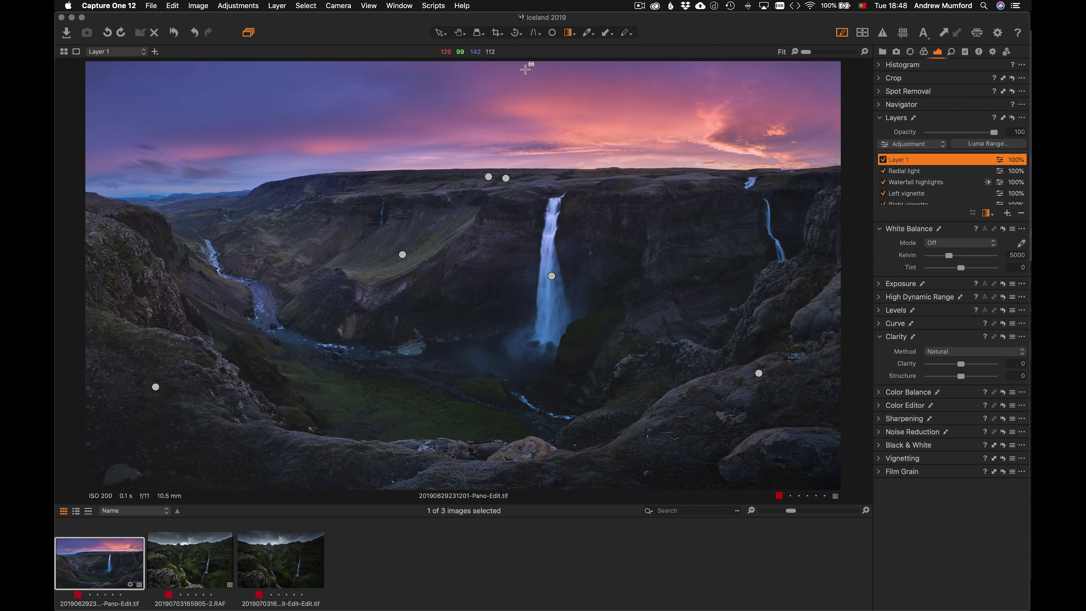
left_click_drag(270, 25, 275, 97)
left_click_drag(529, 118, 538, 163)
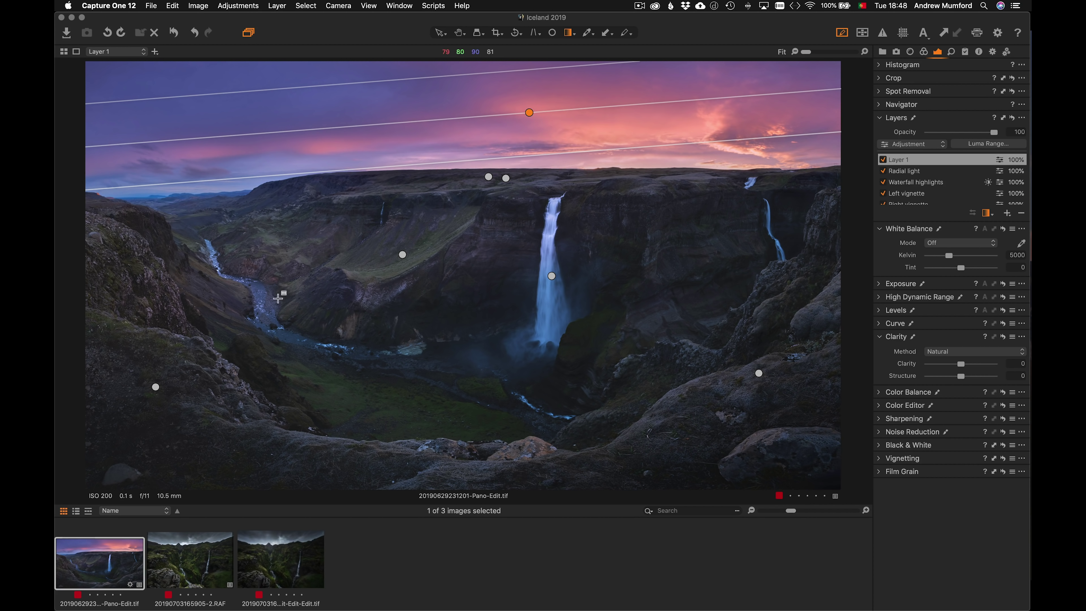
Select the Land and Sky layers in turn, display their masks over the image, and hide the mask overlay again
left_click(488, 176)
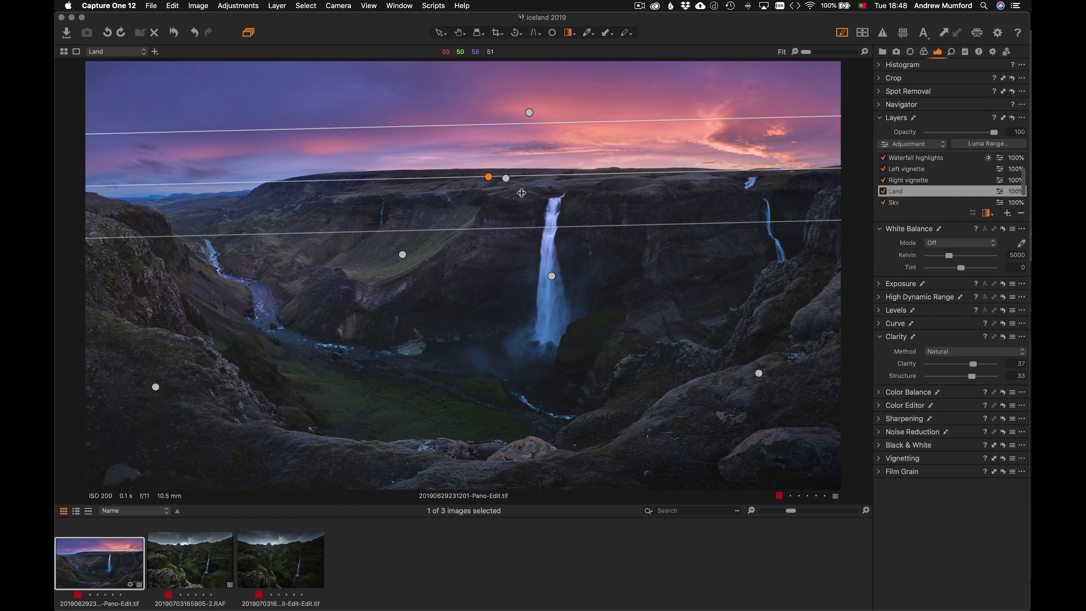
left_click(934, 201)
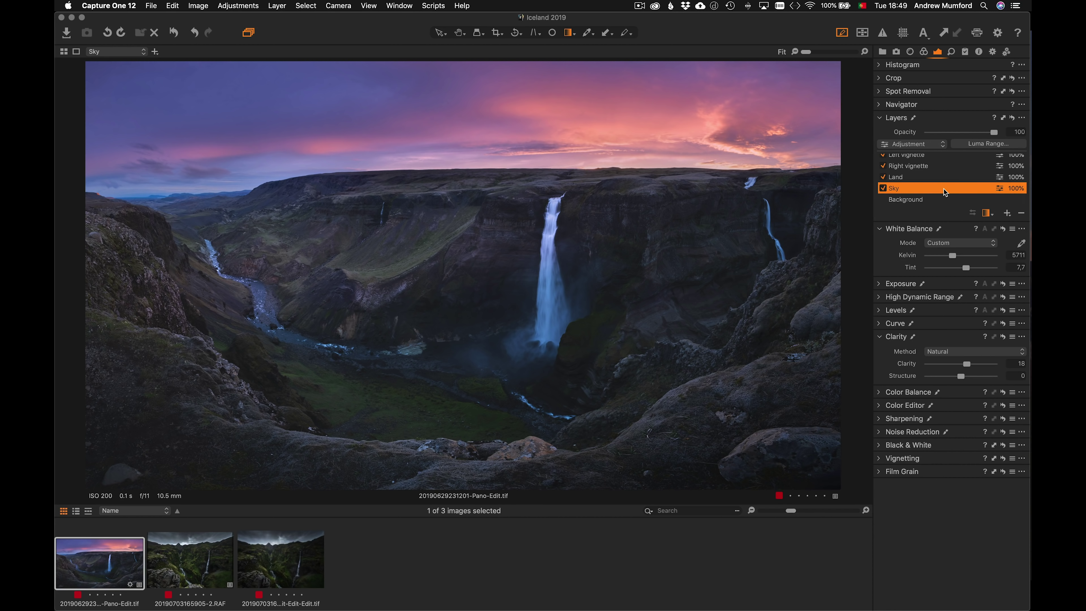
key("m")
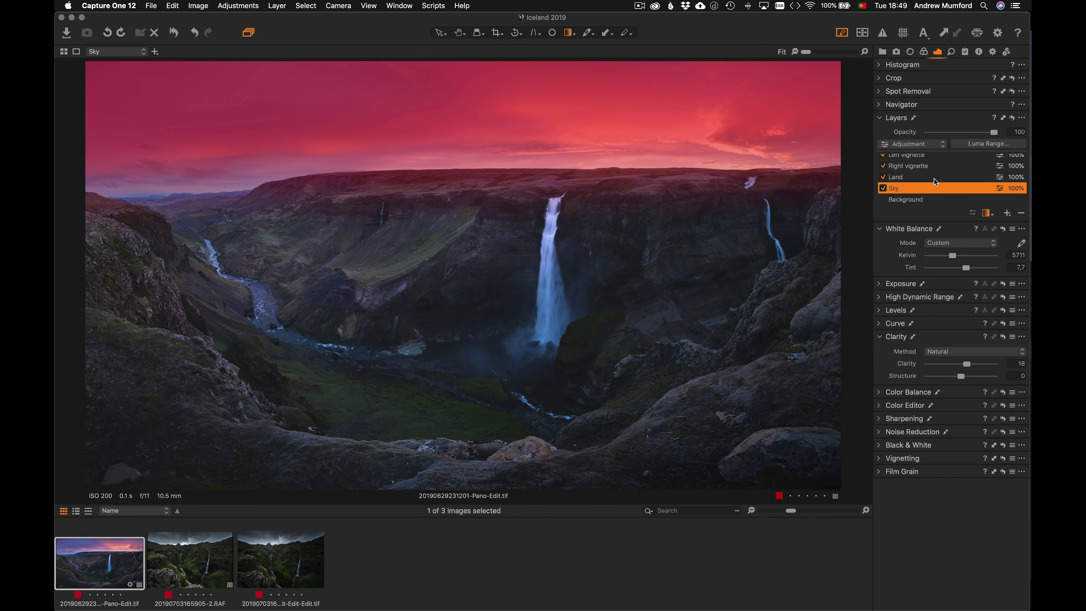
left_click(934, 178)
key("g")
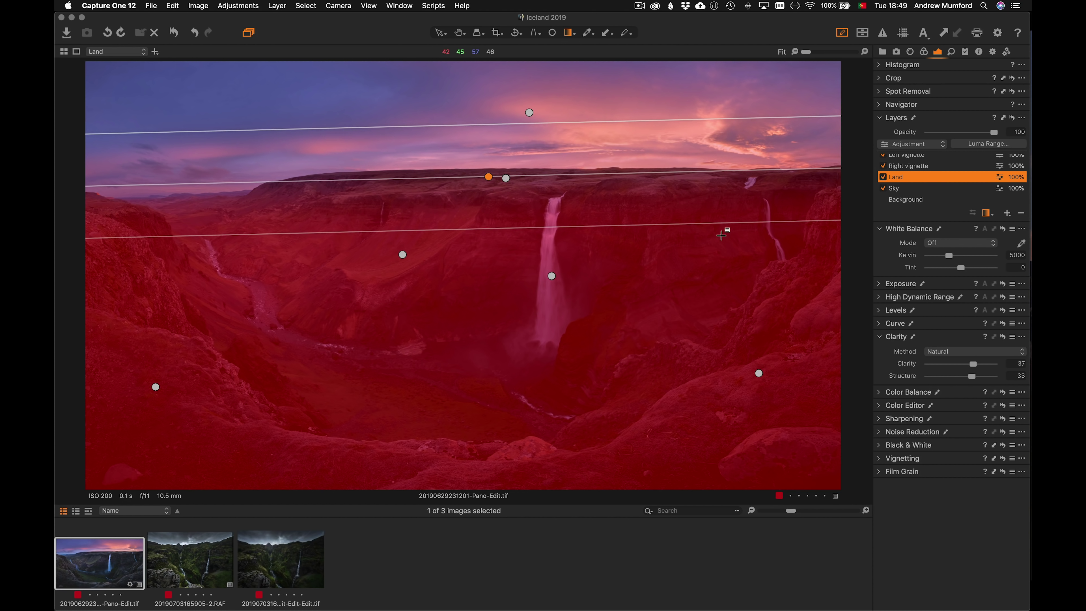
key("m")
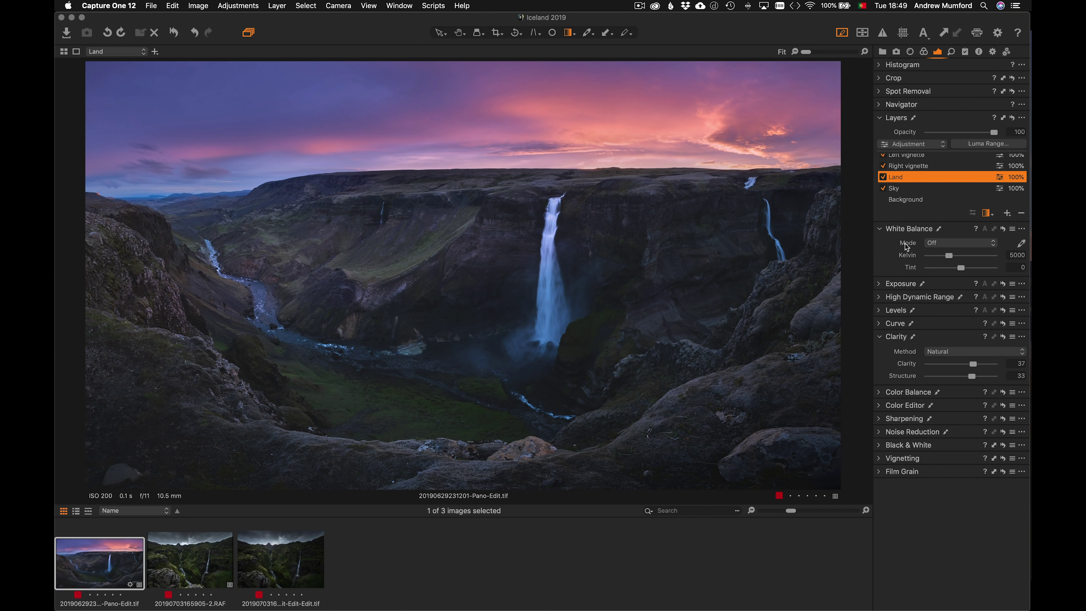
scroll(922, 190, "up", 1)
scroll(922, 190, "up", 1)
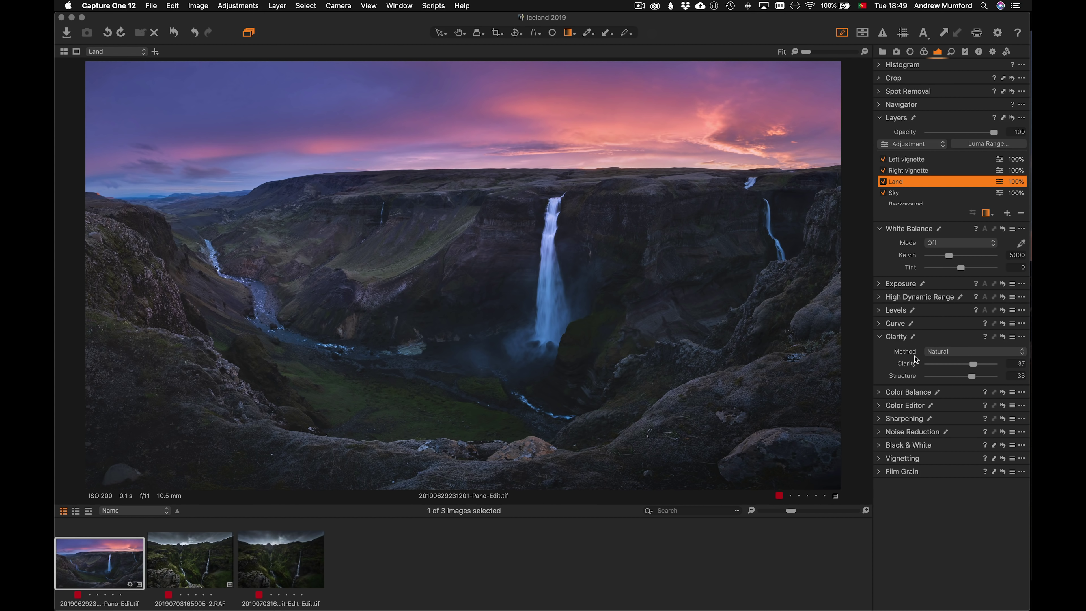
Review the Land layer's Color Editor, Levels and Curve adjustments and display its mask over the image
left_click(879, 406)
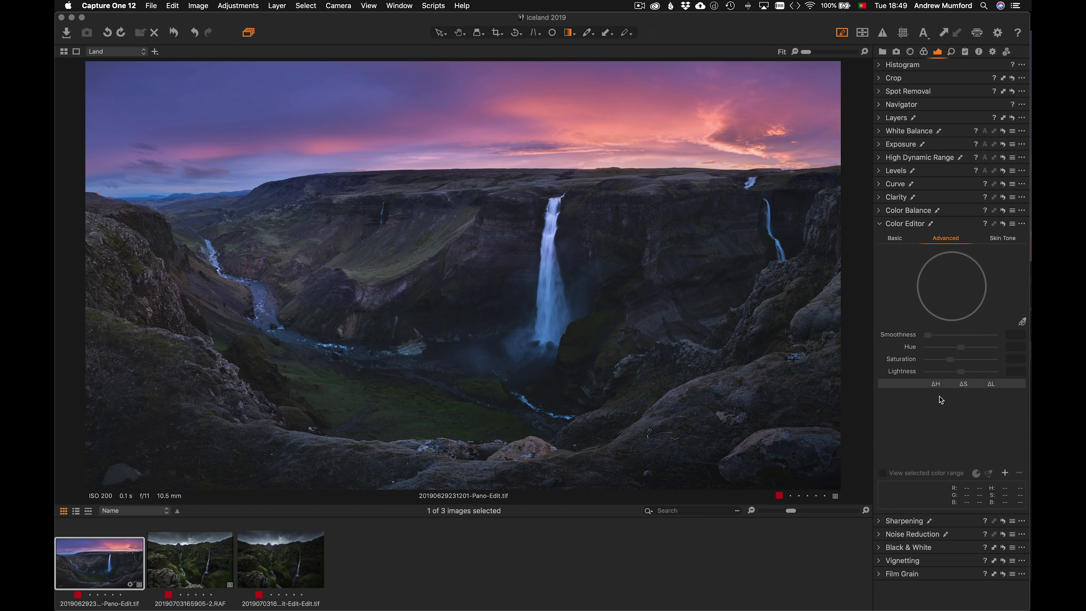
left_click(878, 227)
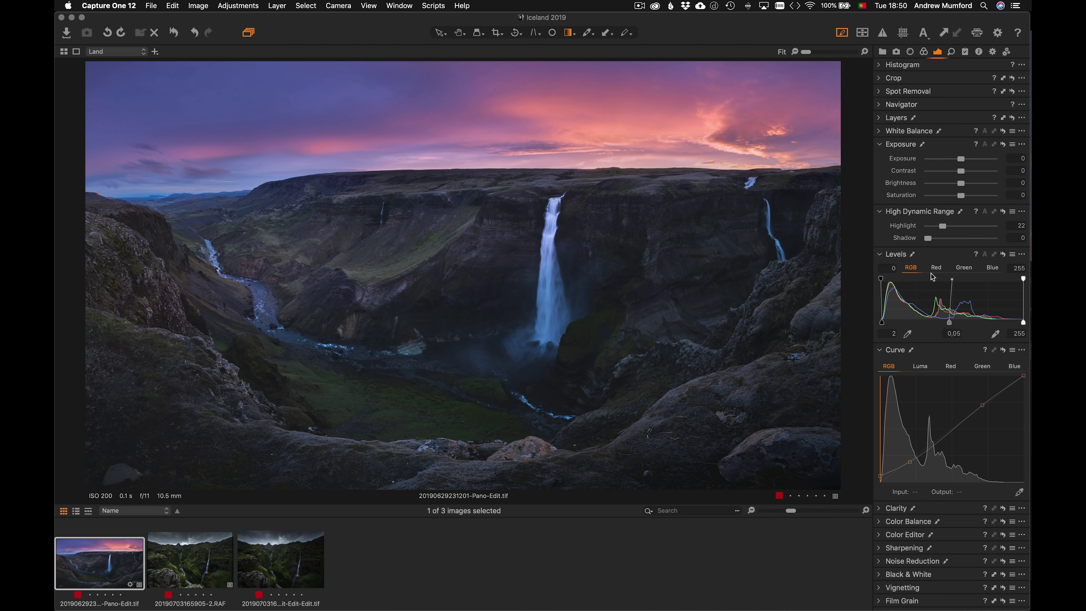
left_click(884, 119)
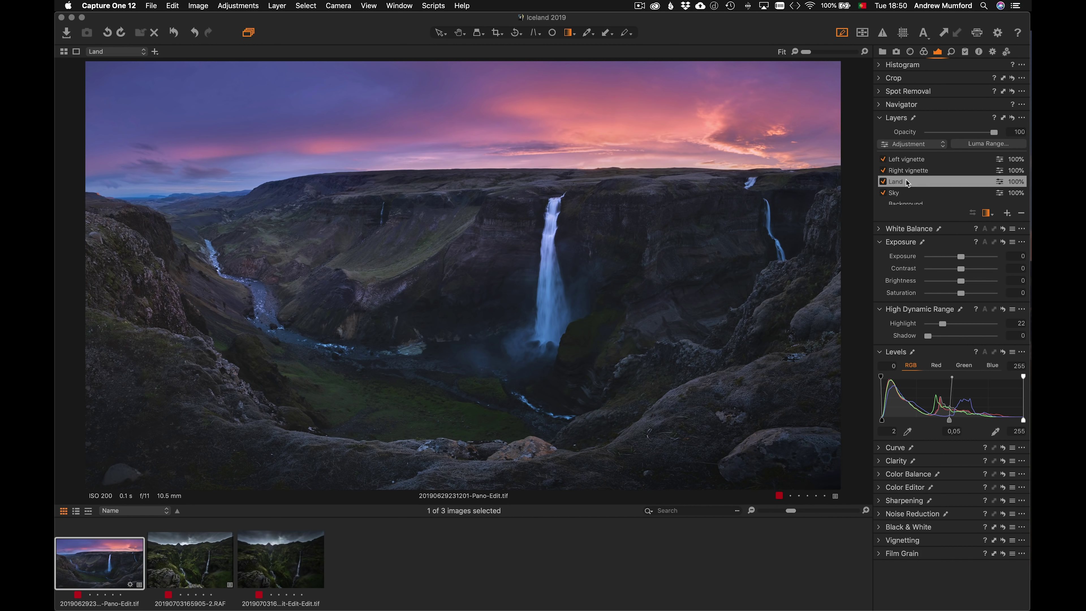
key("m")
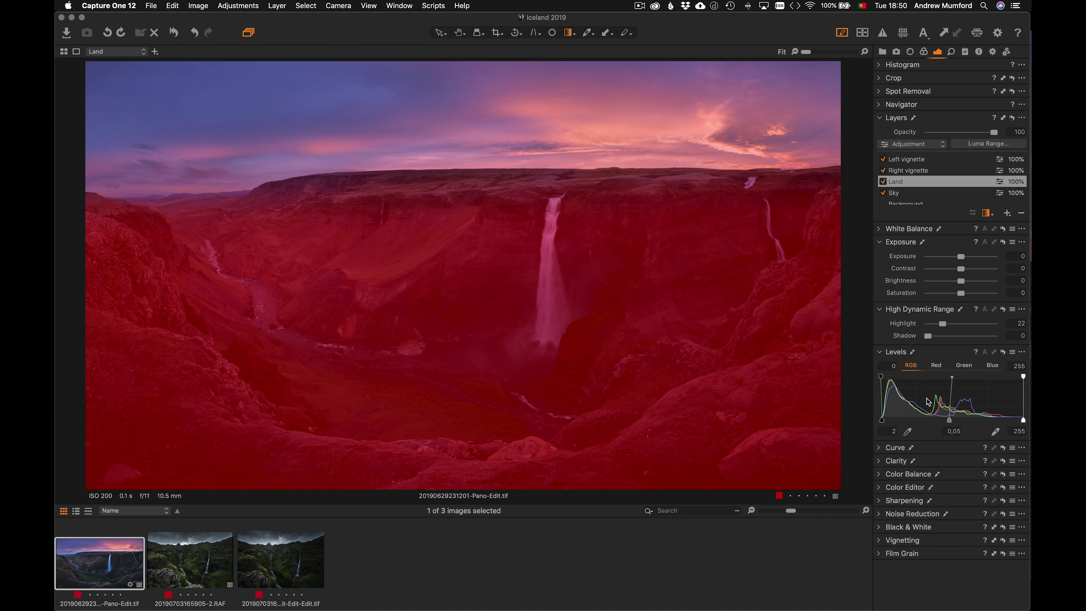
left_click(880, 448)
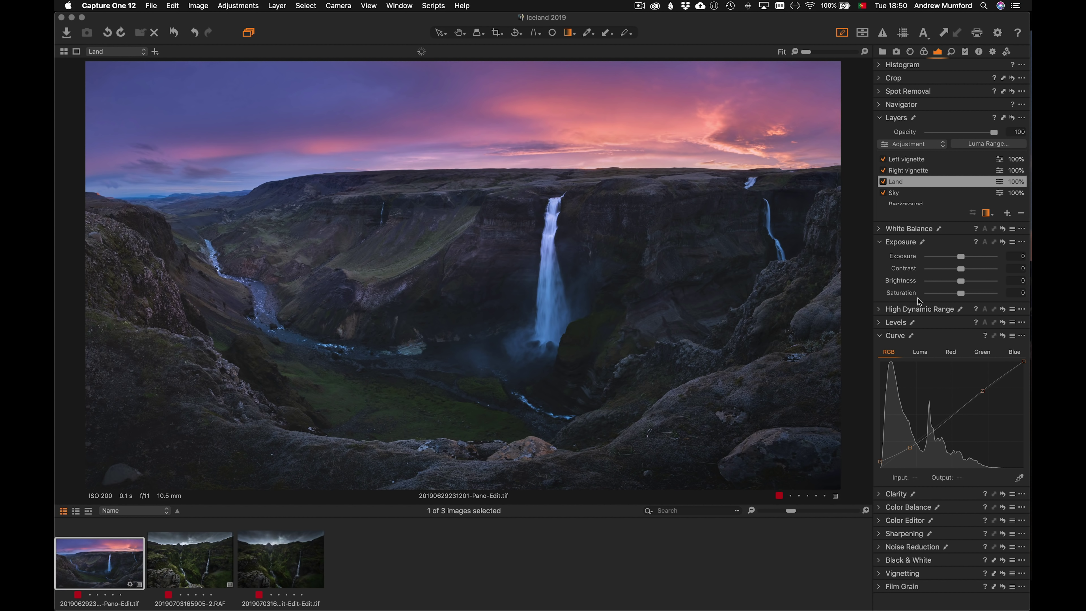
Switch the Land and Radial light layers off and on in turn to compare the image with and without them
left_click(883, 181)
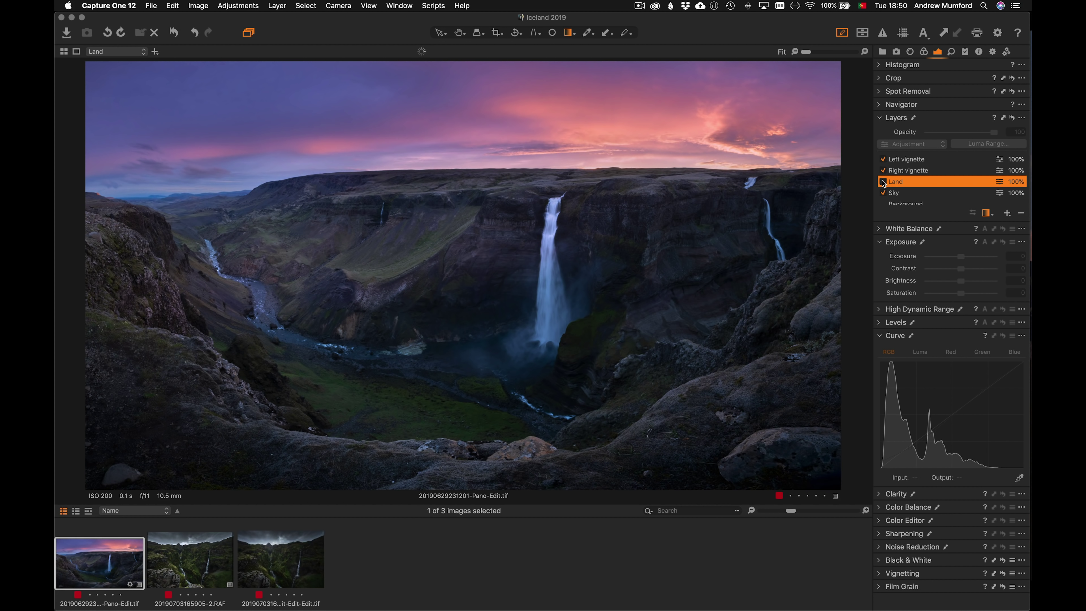
left_click(882, 182)
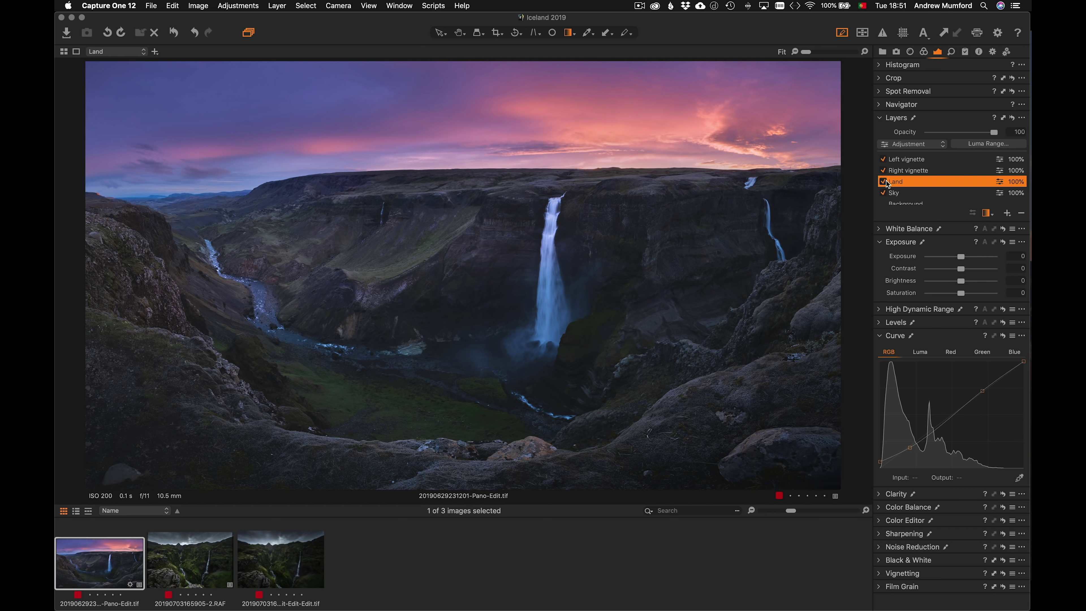
left_click(883, 171)
scroll(885, 169, "up", 3)
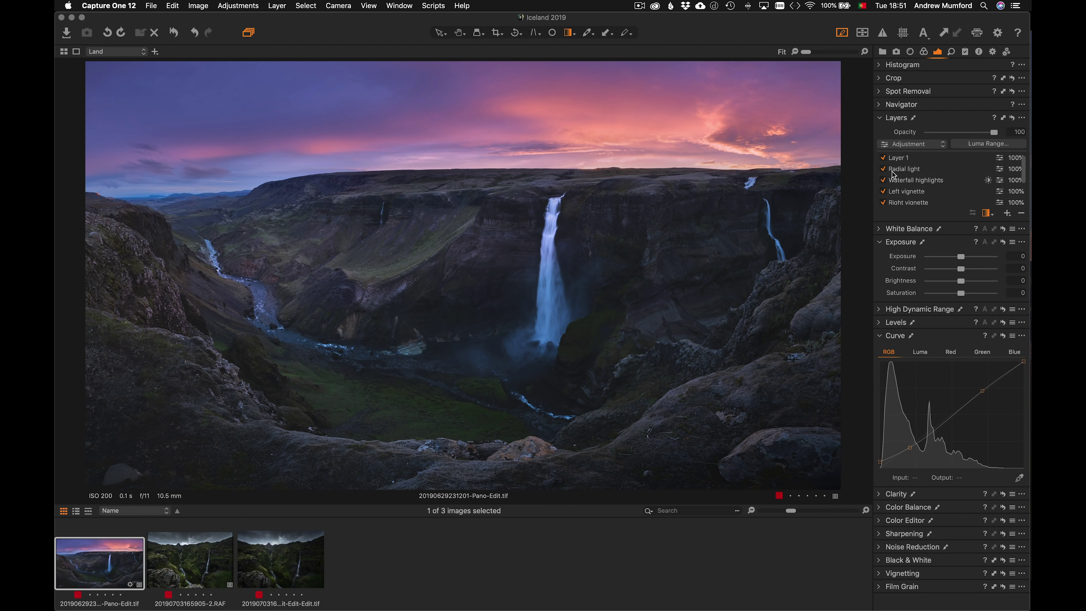
left_click(883, 168)
left_click(883, 168)
Select the Radial light layer and reshape its radial mask, making the ellipse slightly shorter in length and a little taller
left_click(905, 168)
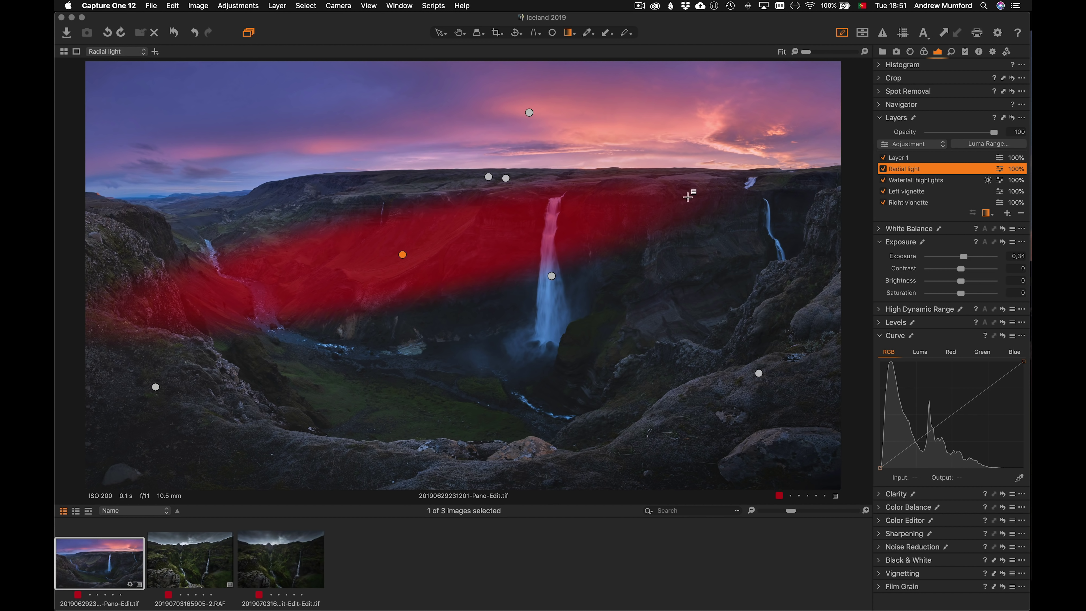
left_click(400, 253)
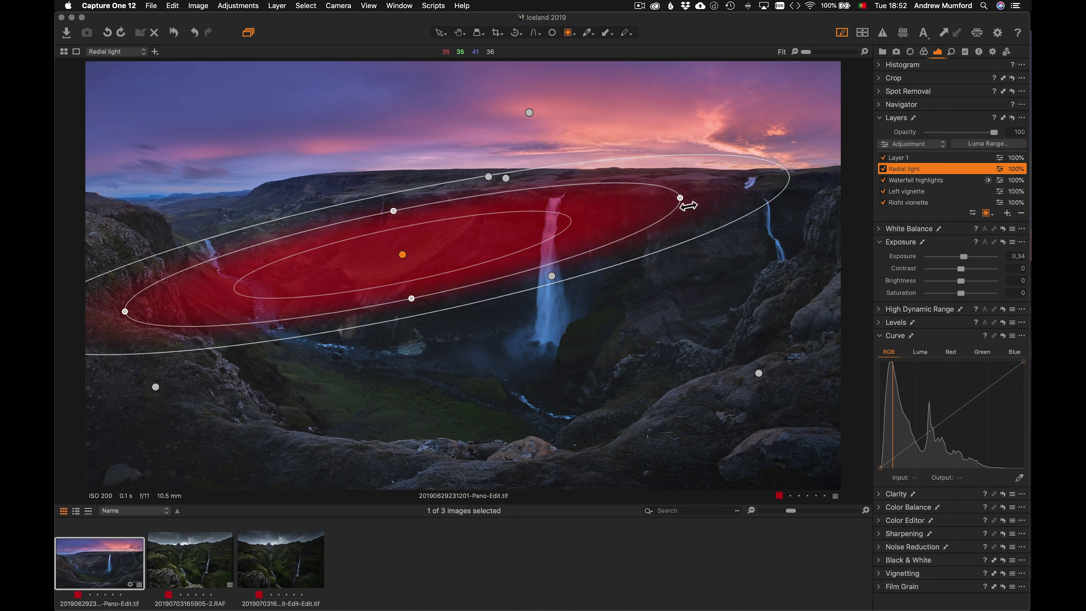
left_click_drag(688, 204, 667, 214)
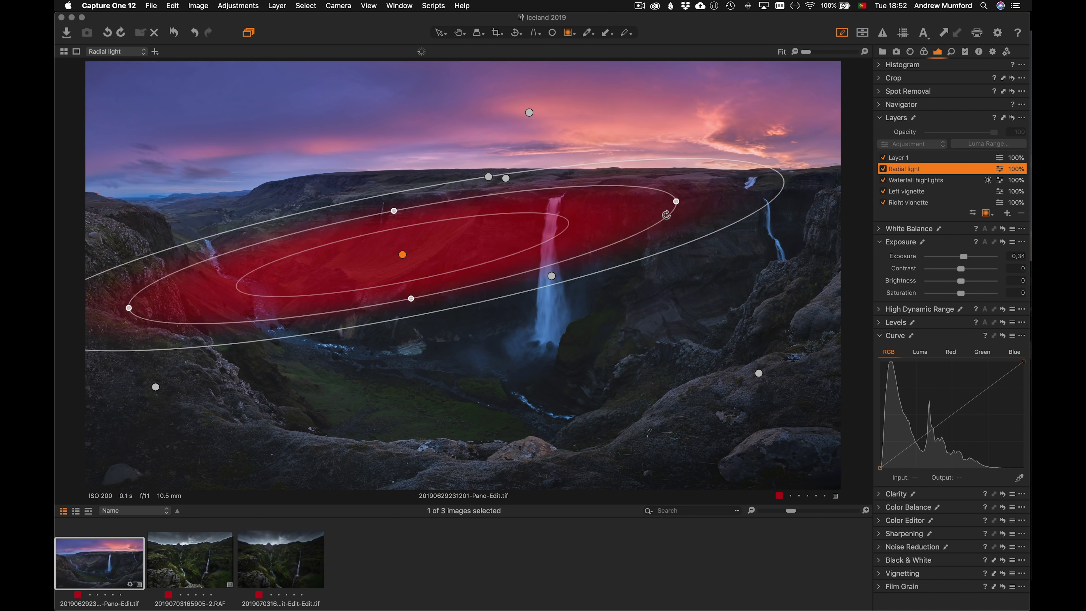
left_click_drag(398, 207, 396, 201)
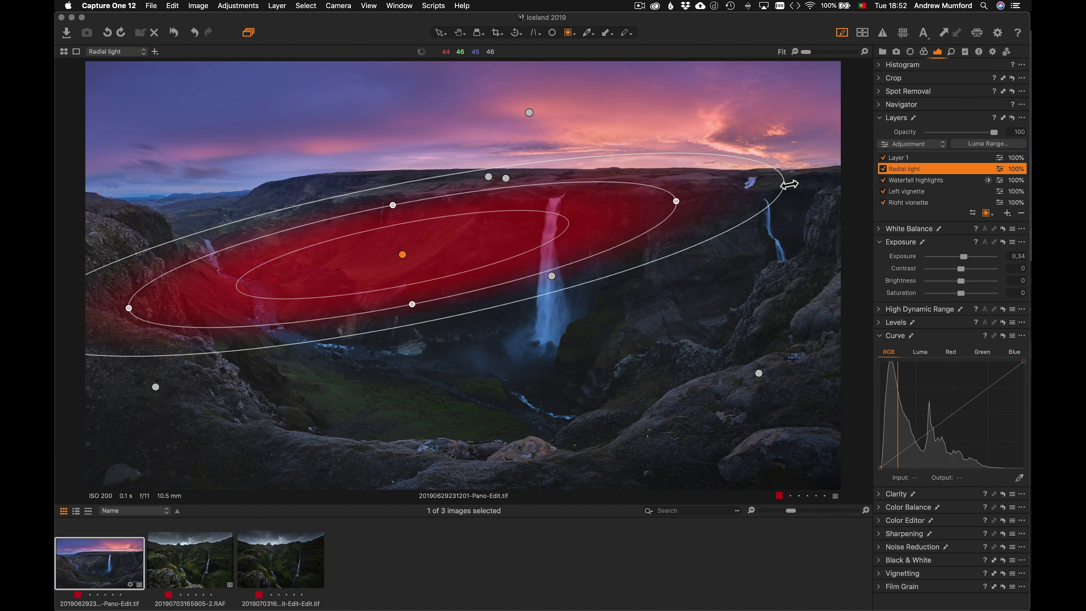
left_click(788, 183)
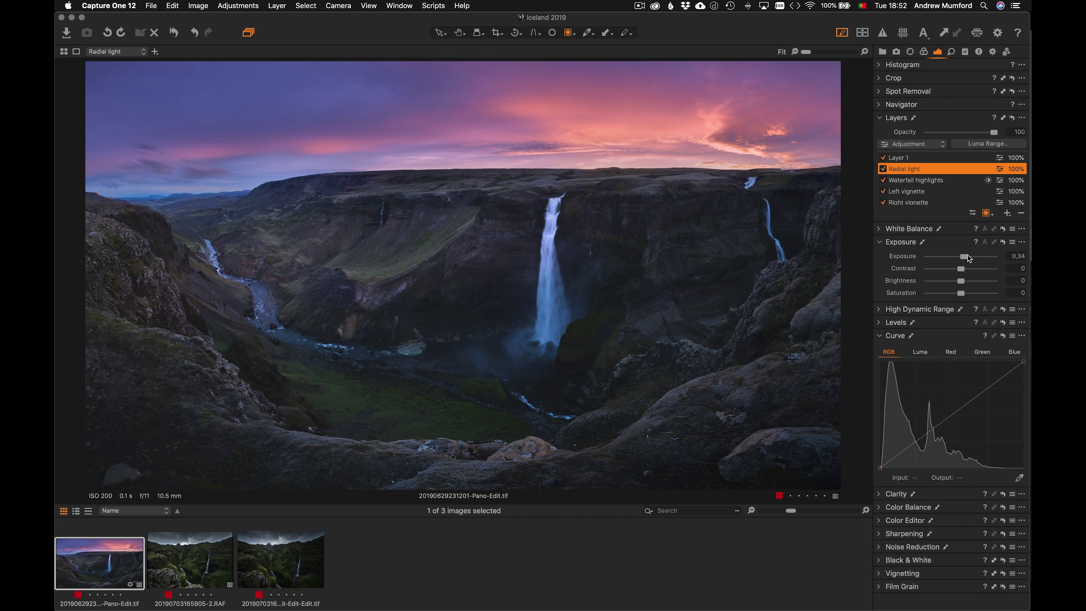
Review the Radial light layer's White Balance and toggle the layer off and on to compare its effect
left_click(879, 229)
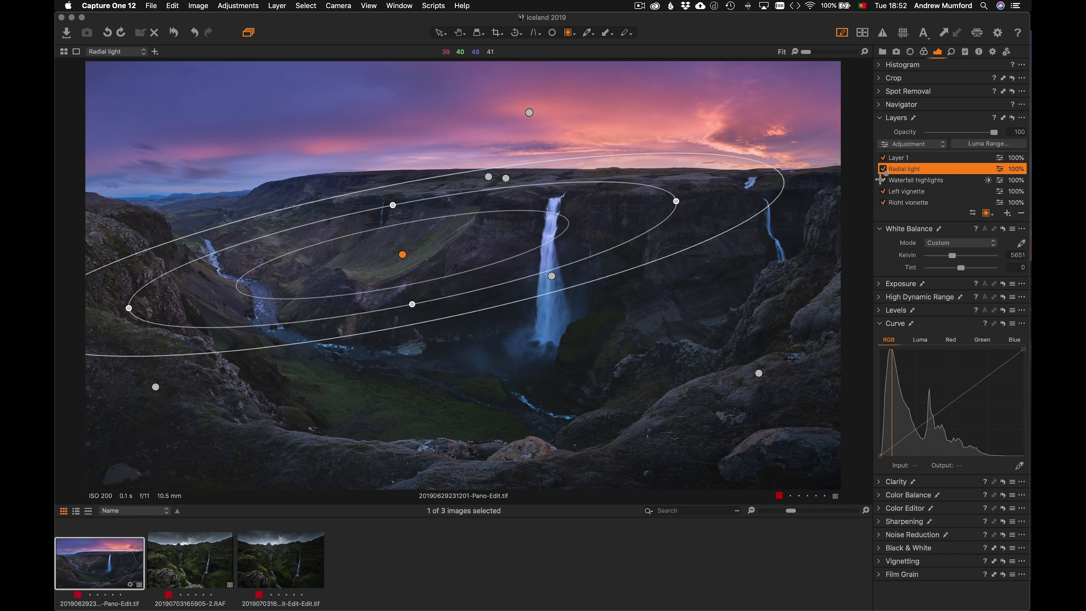
left_click(883, 168)
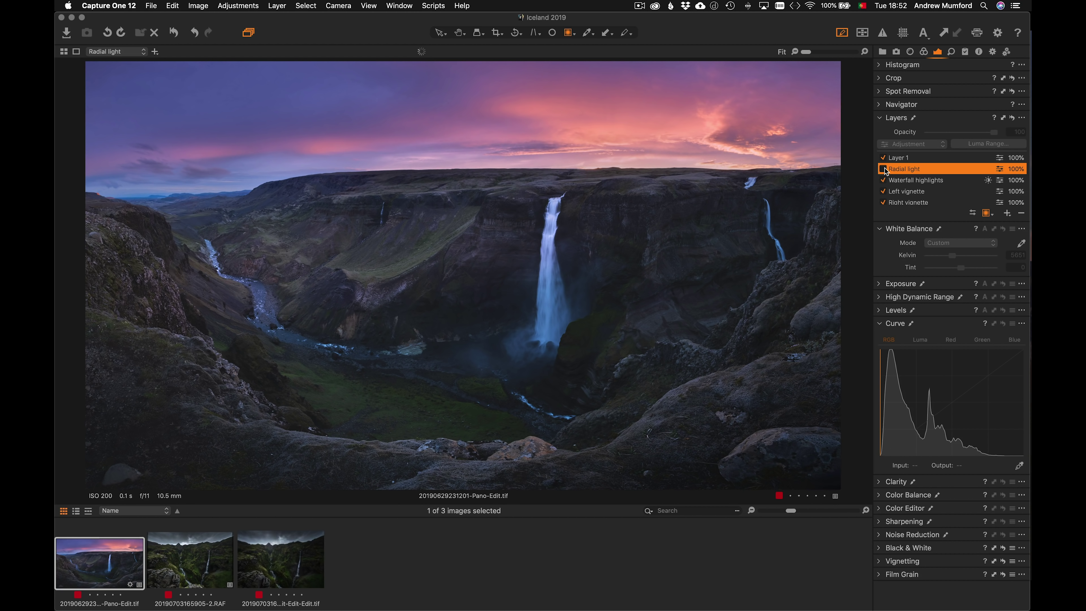
left_click(882, 169)
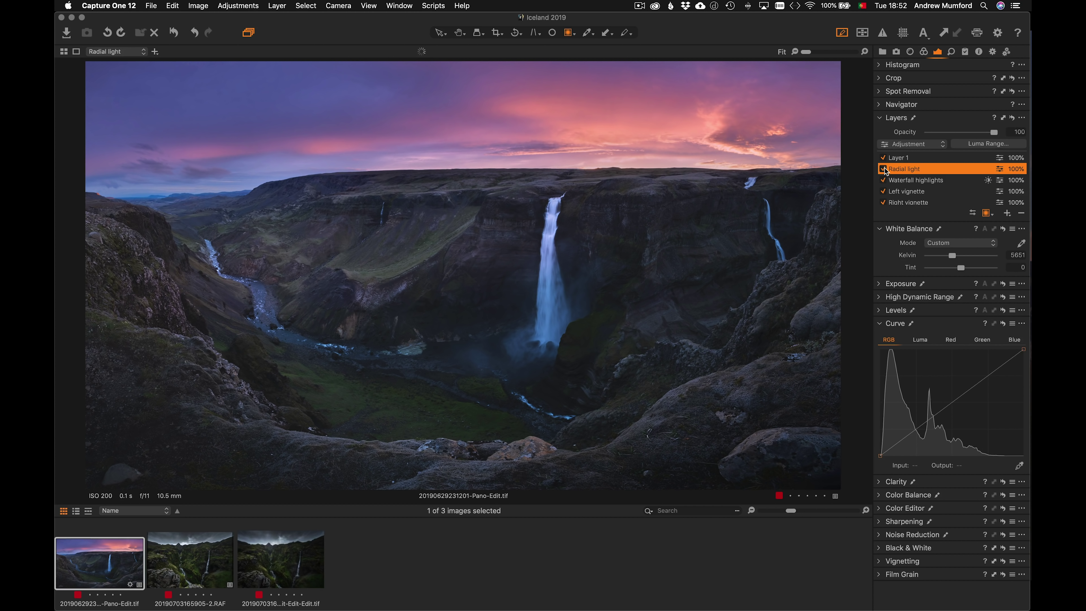
left_click(882, 169)
left_click(883, 169)
Select the Left vignette and Right vignette layers in turn, toggling each off and on to compare their darkening
scroll(930, 178, "down", 3)
left_click(929, 170)
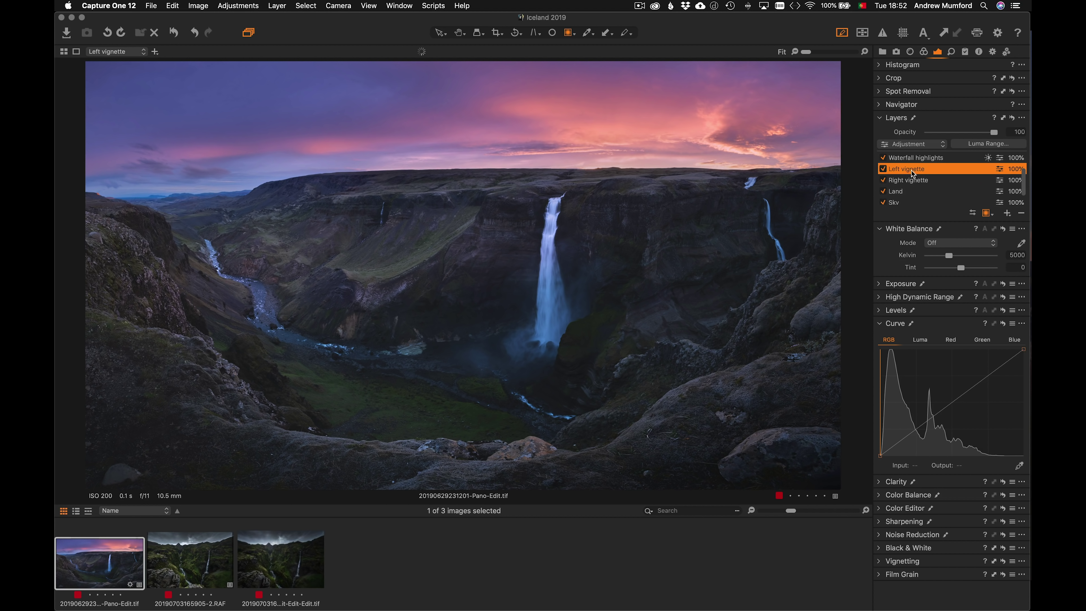
left_click(883, 168)
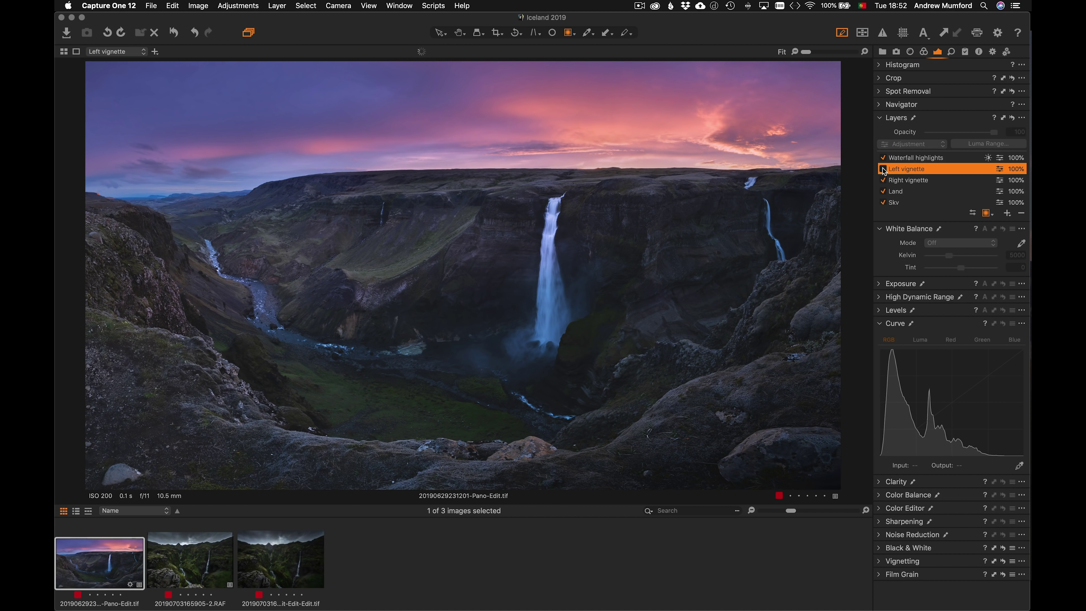
left_click(882, 169)
left_click(916, 180)
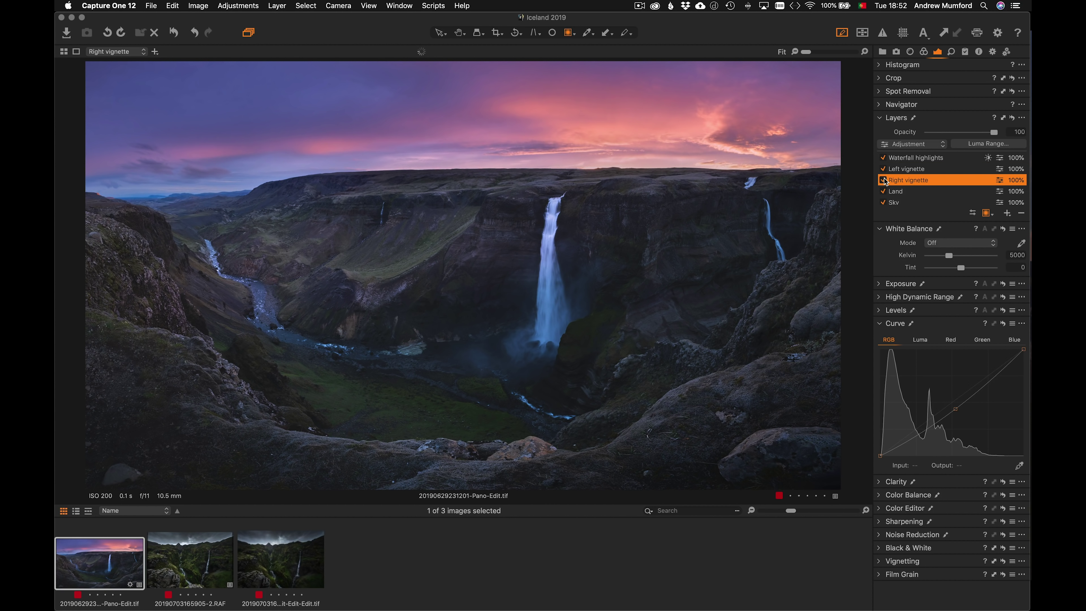
left_click(883, 180)
left_click(883, 180)
mouse_move(756, 374)
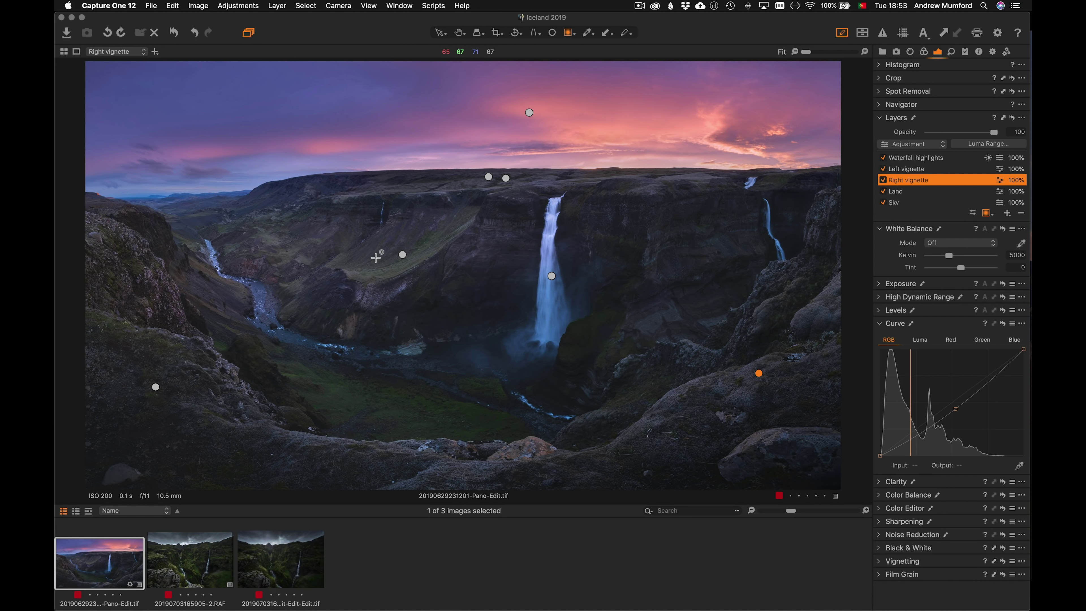
Select the Radial light mask directly on the image and activate the curve point picker
left_click(401, 254)
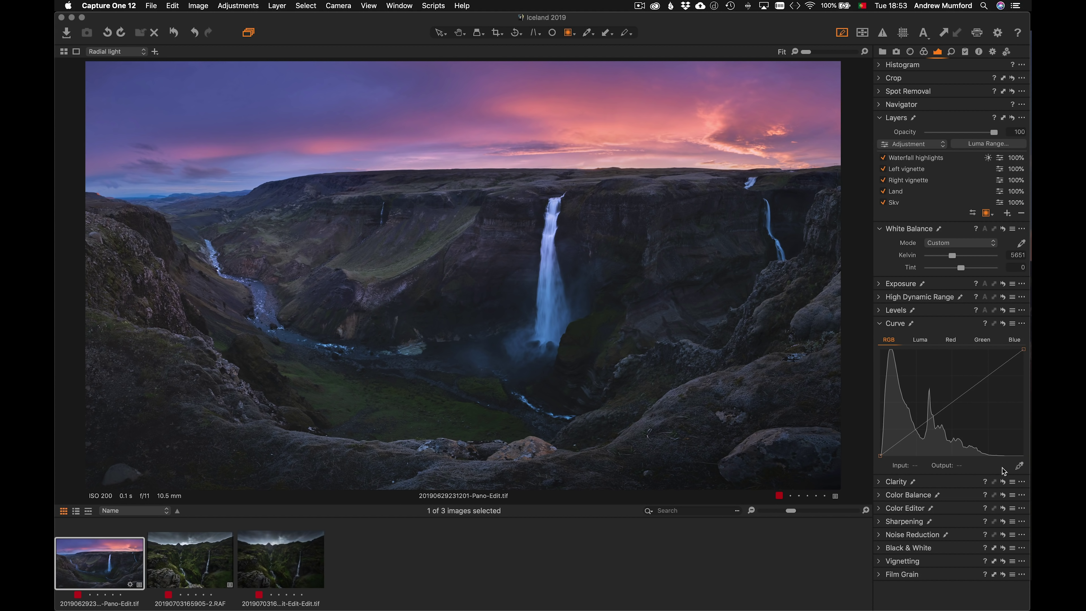
left_click(1019, 465)
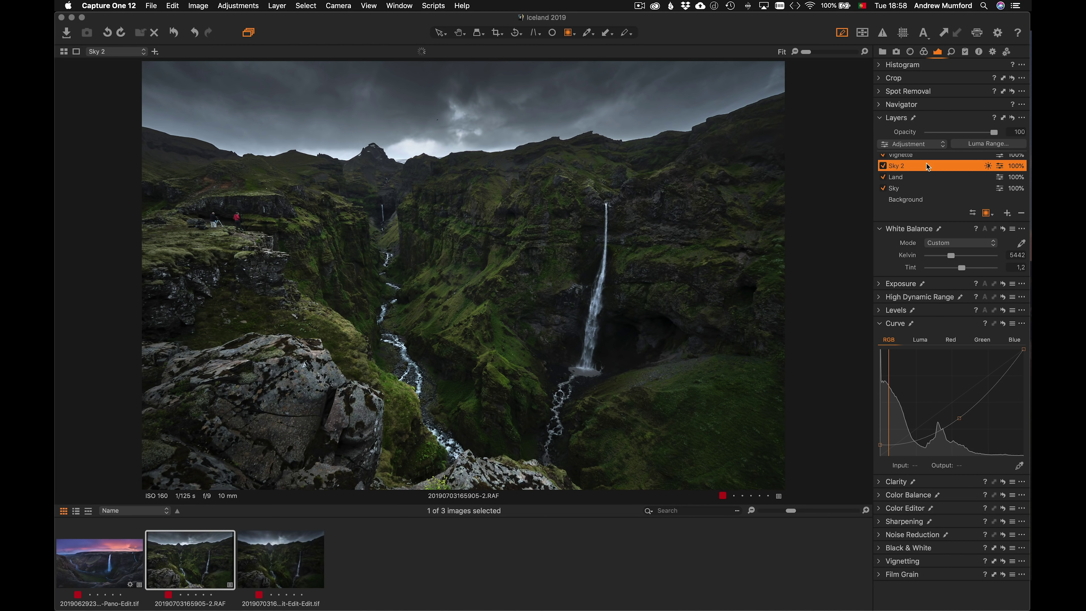
Show and hide the Sky 2 layer's mask, and open its Luma Range settings with the mask displayed
key("m")
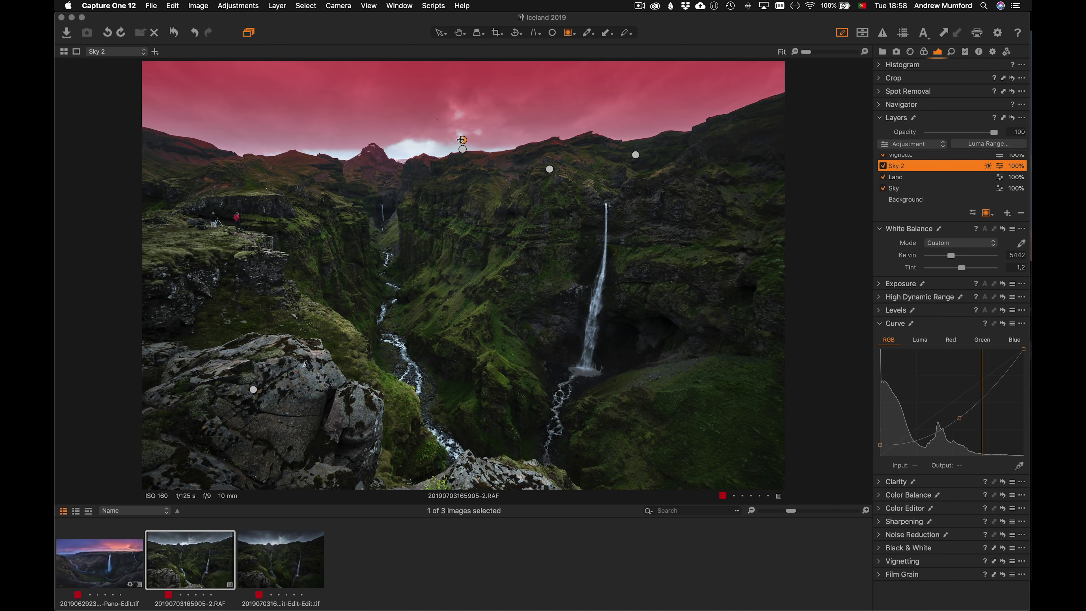
key("m")
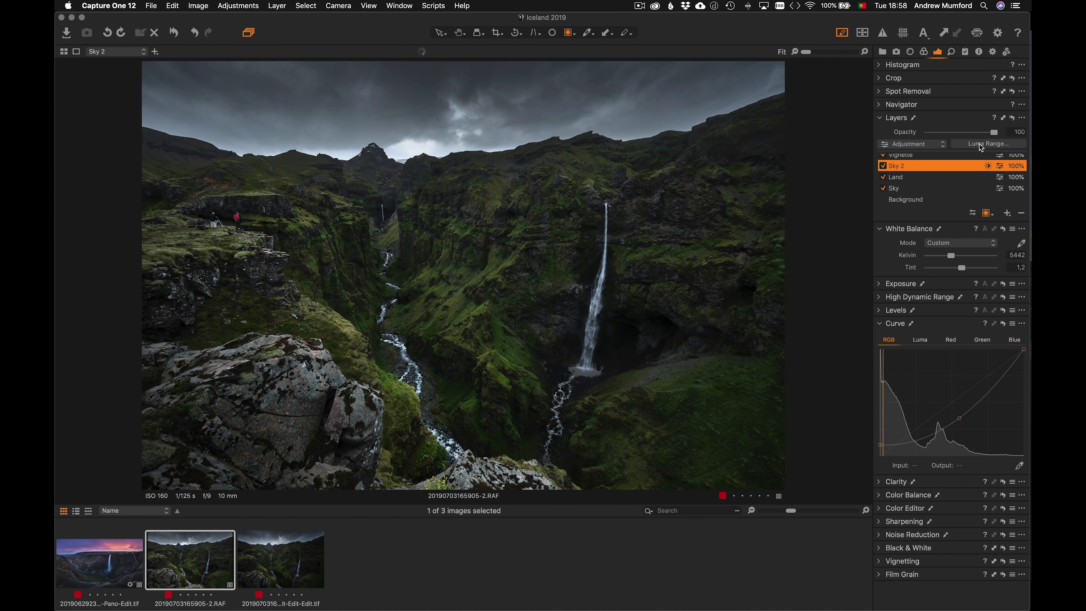
left_click(980, 144)
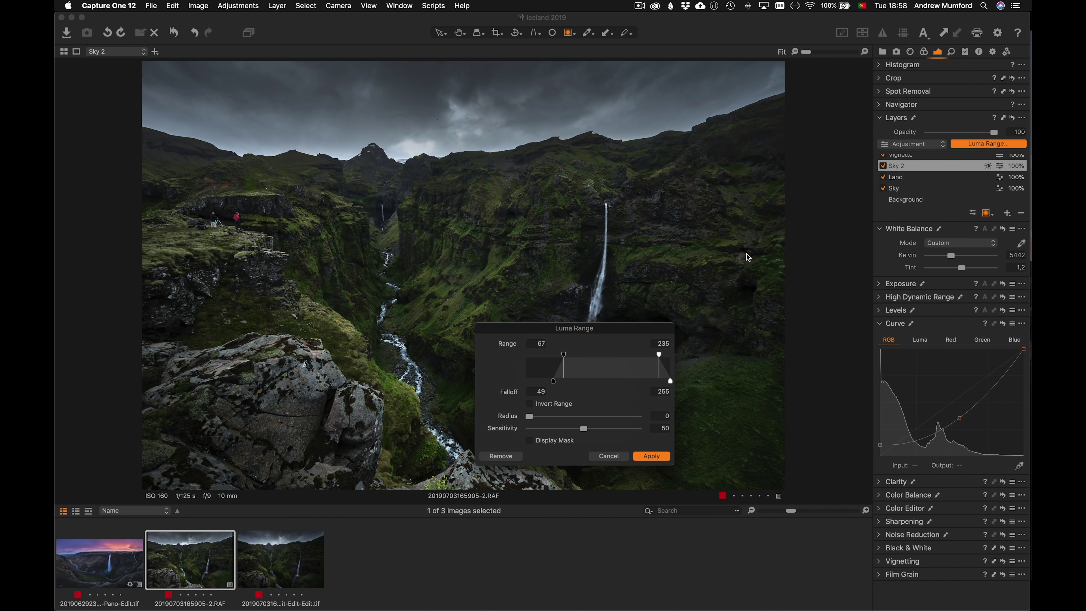
left_click(532, 442)
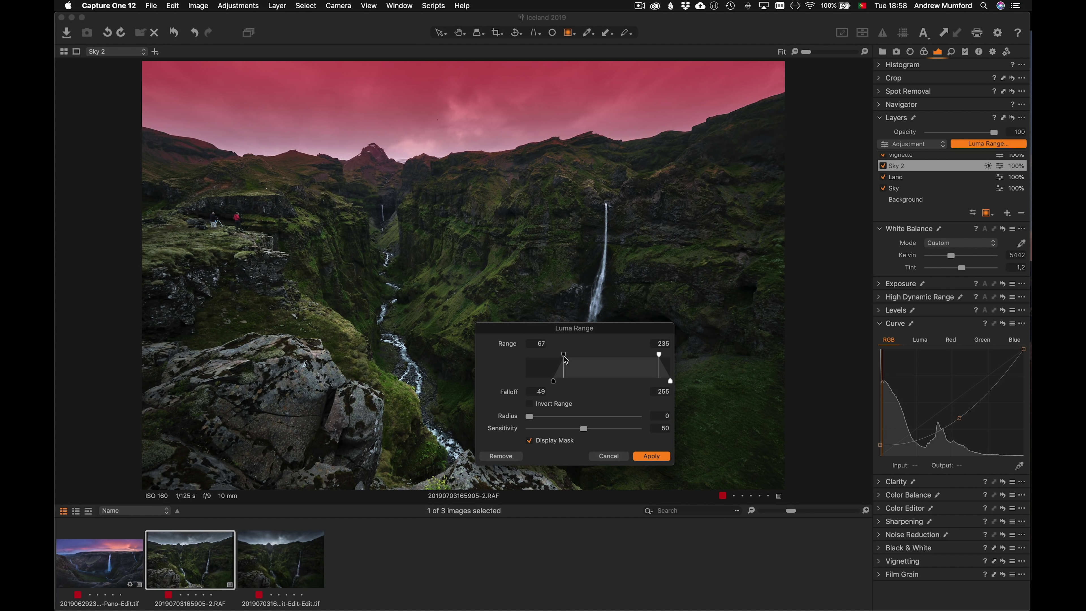
Try different lower limits for the Sky 2 luma range and bring the limit back to 67
mouse_move(565, 359)
left_mouse_down()
mouse_move(530, 361)
mouse_move(557, 362)
left_mouse_up()
left_click_drag(555, 355, 563, 359)
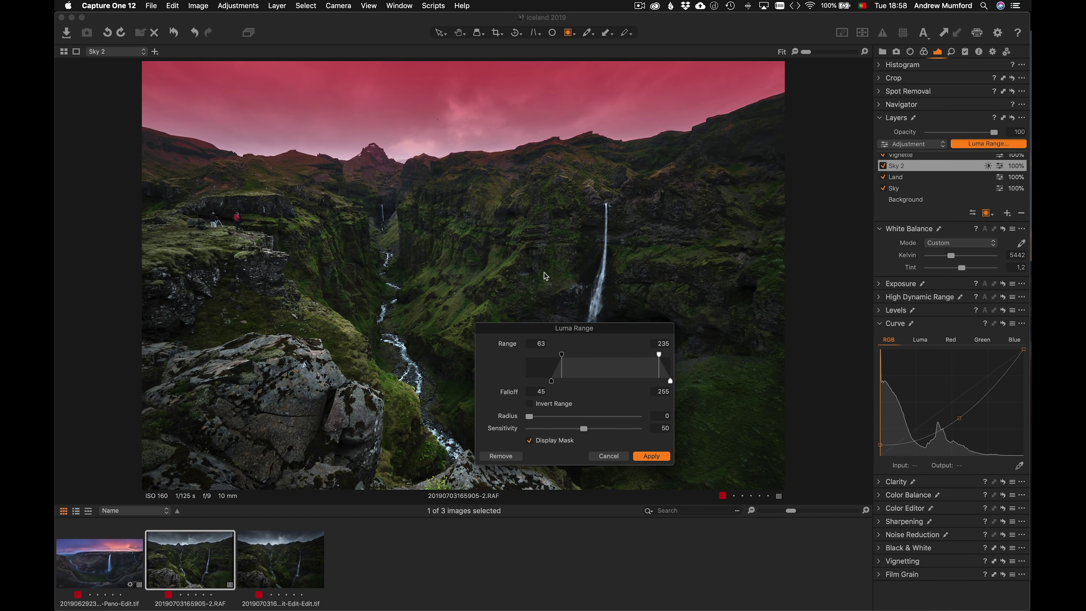
left_click_drag(564, 356, 566, 355)
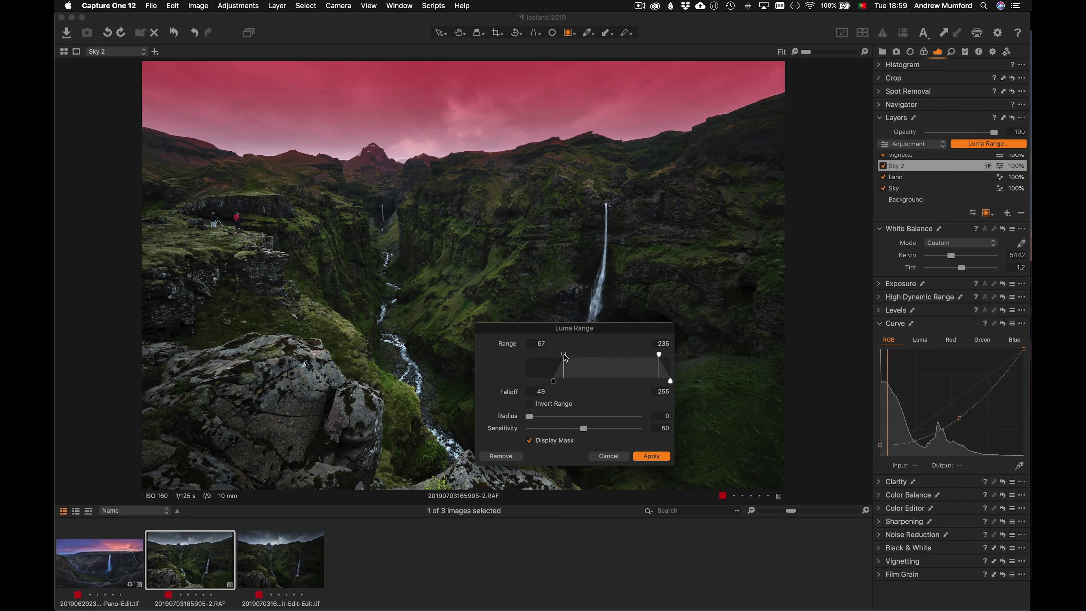
Test the Sky 2 luma range from 29, set its upper limit to 230 with falloff 255, and raise the lower limit again
left_click_drag(563, 354, 542, 360)
left_click_drag(659, 355, 624, 359)
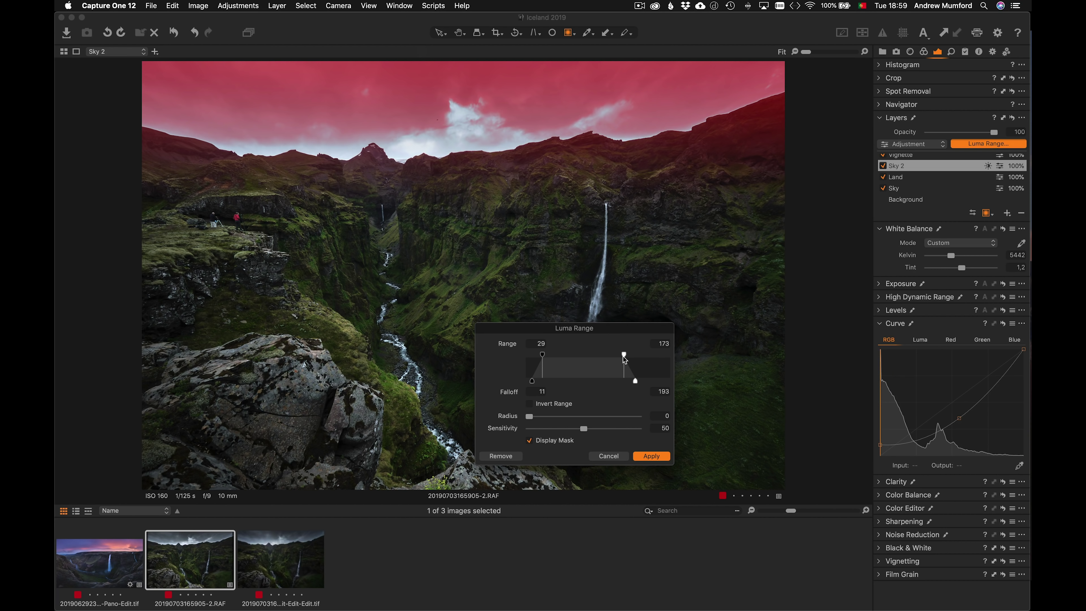
left_click_drag(635, 380, 668, 382)
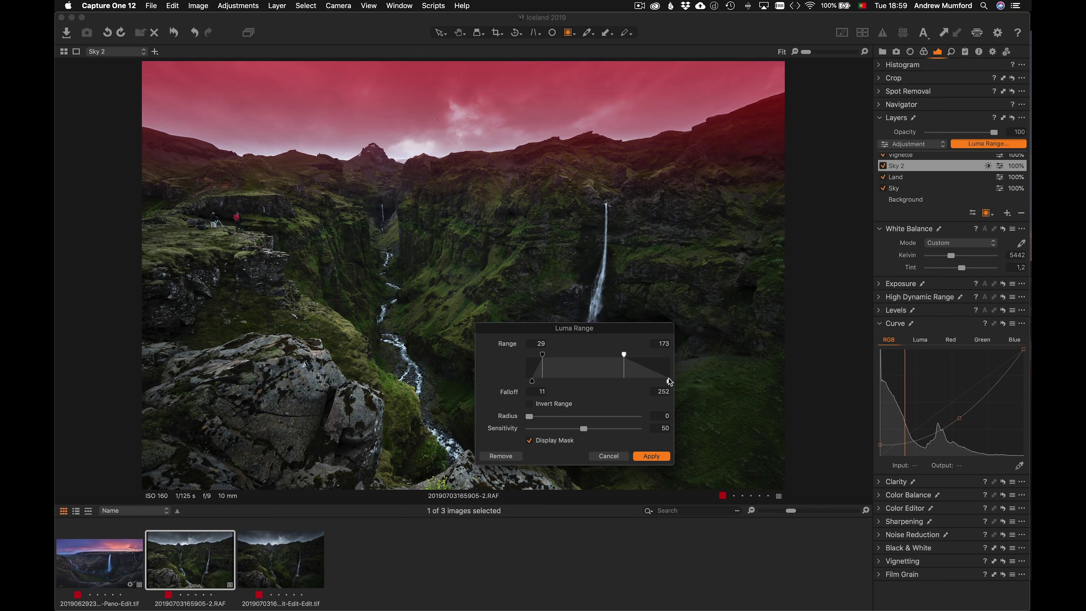
left_click_drag(669, 381, 651, 354)
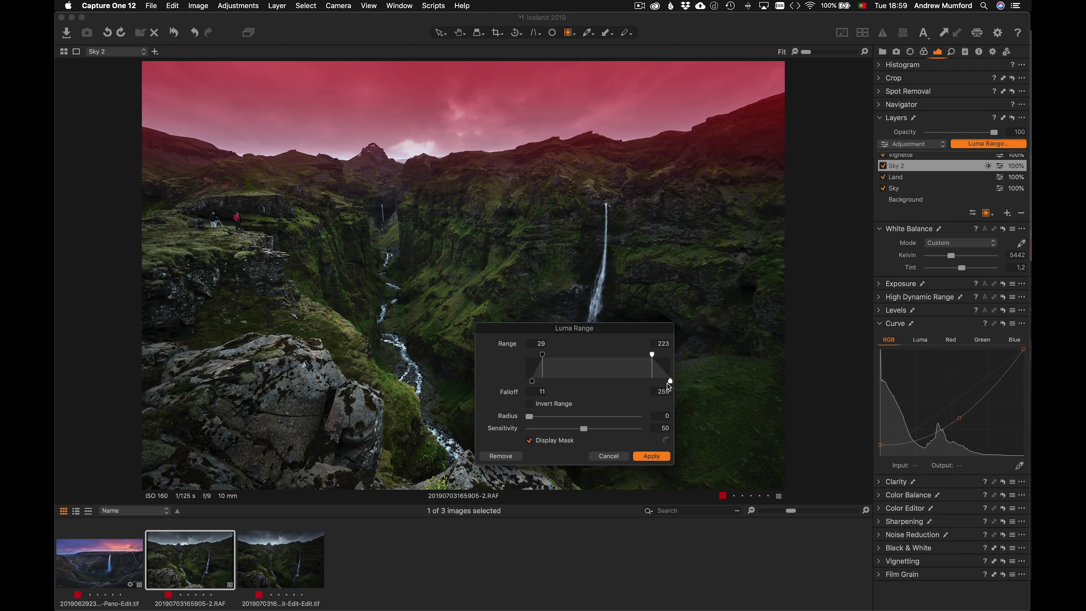
left_click_drag(652, 355, 656, 355)
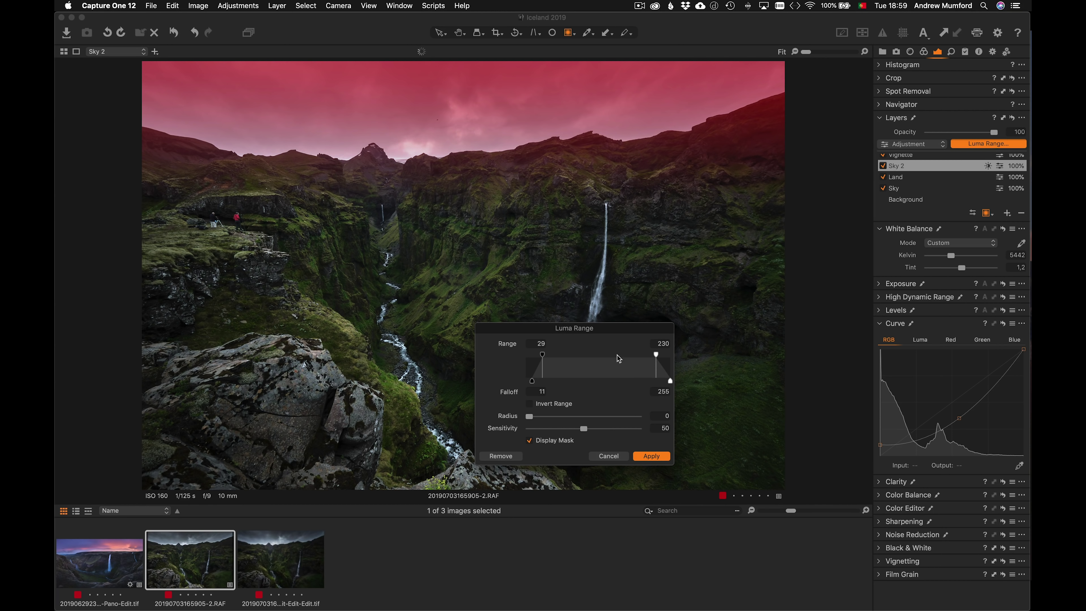
left_click_drag(542, 355, 570, 358)
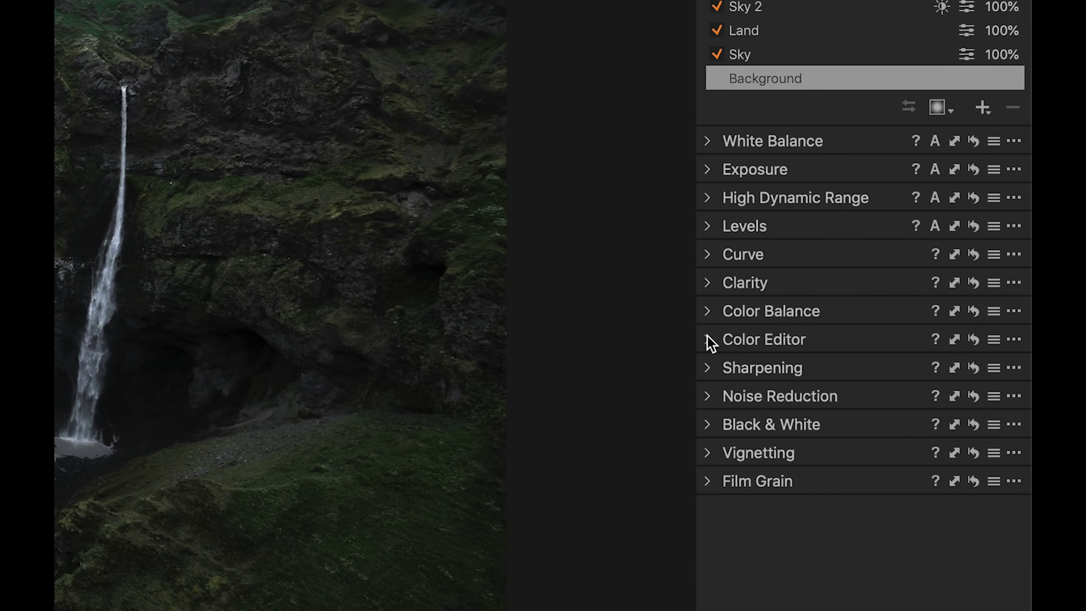
Open the Color Editor for the Background layer and show its Basic color ranges
left_click(830, 328)
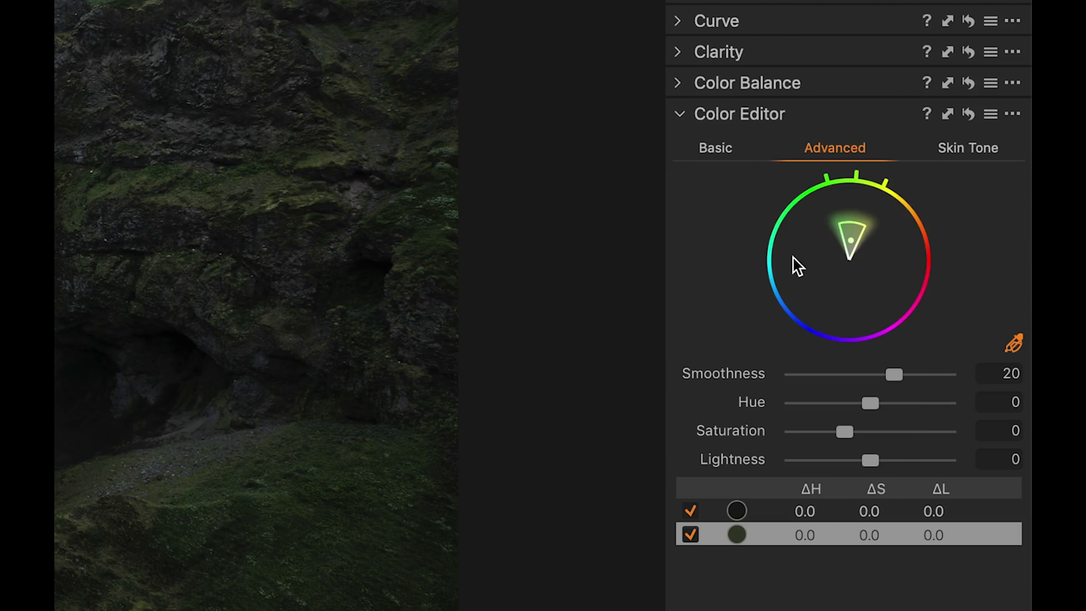
left_click(728, 157)
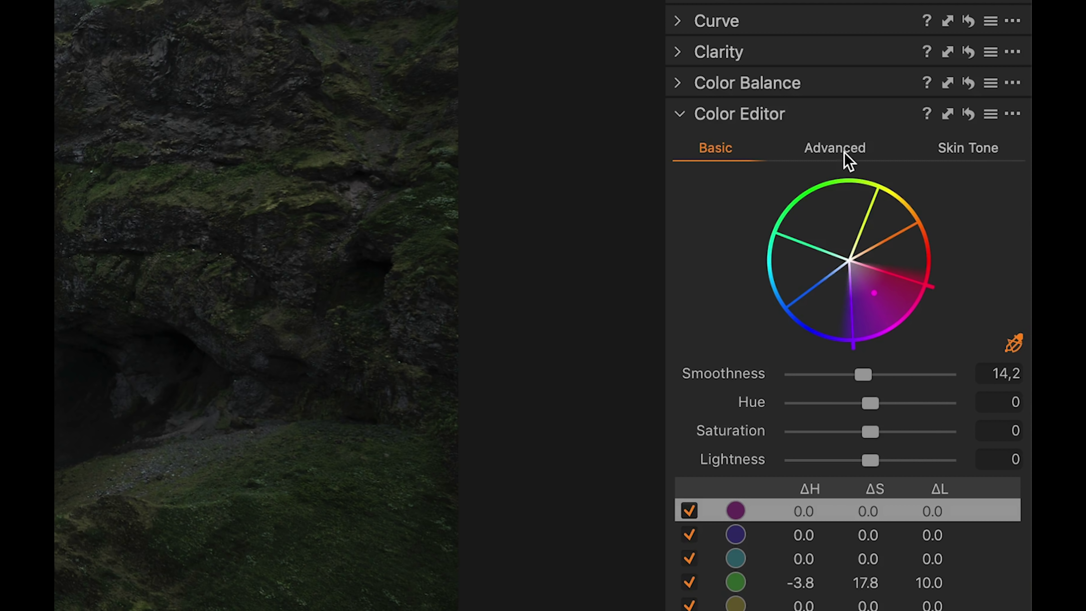
Pick a green tone from the valley slope as a new color range in the Color Editor's Advanced mode
left_click(847, 162)
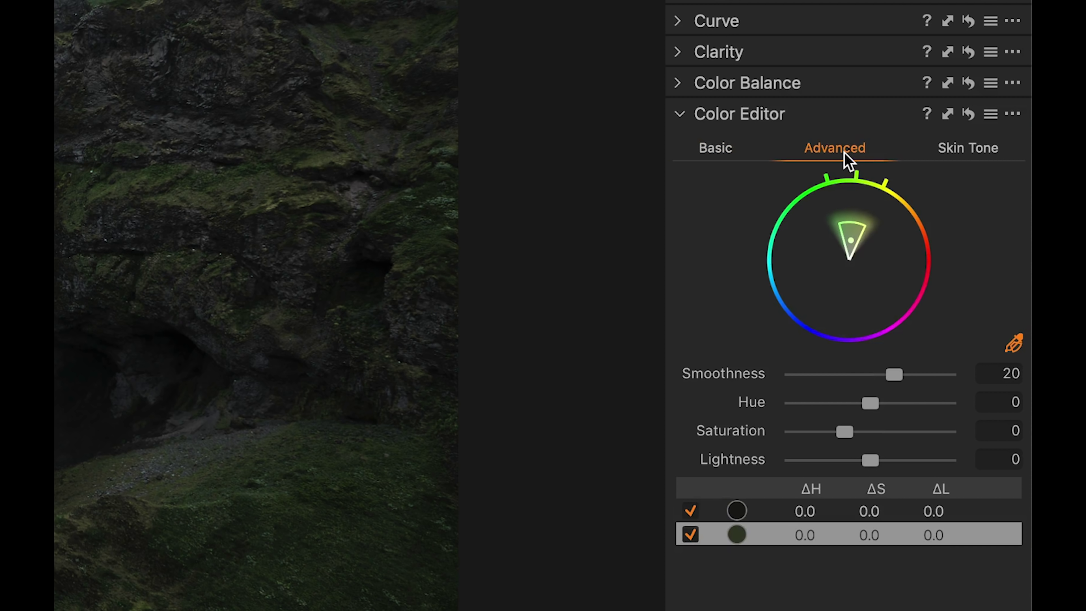
left_click(1017, 348)
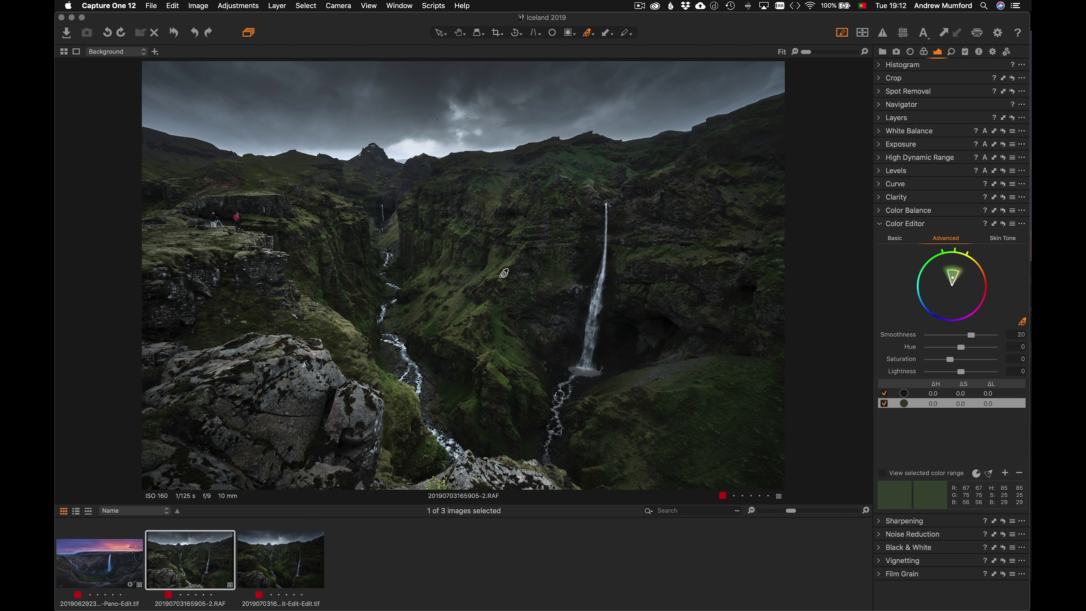
left_click(462, 298)
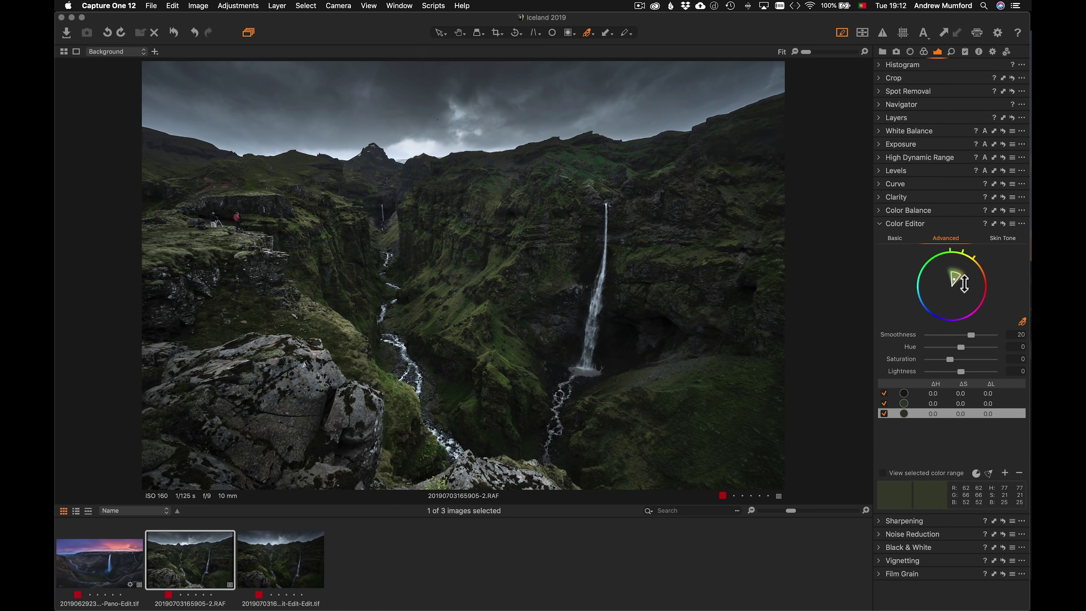
Isolate the selected color range in the preview and try strong hue shifts in both directions
left_click(883, 473)
left_click_drag(961, 348, 901, 354)
left_click_drag(928, 347, 1002, 354)
left_click(883, 473)
left_click_drag(994, 346, 979, 348)
Widen the green color range and set its hue to 9.9, saturation to 52.7 and lightness to -17.5
mouse_move(950, 248)
left_mouse_down()
mouse_move(962, 259)
mouse_move(946, 268)
left_mouse_up()
left_click_drag(978, 347, 1003, 350)
left_click_drag(983, 347, 962, 364)
mouse_move(961, 374)
left_mouse_down()
mouse_move(1004, 373)
mouse_move(921, 373)
mouse_move(954, 370)
left_mouse_up()
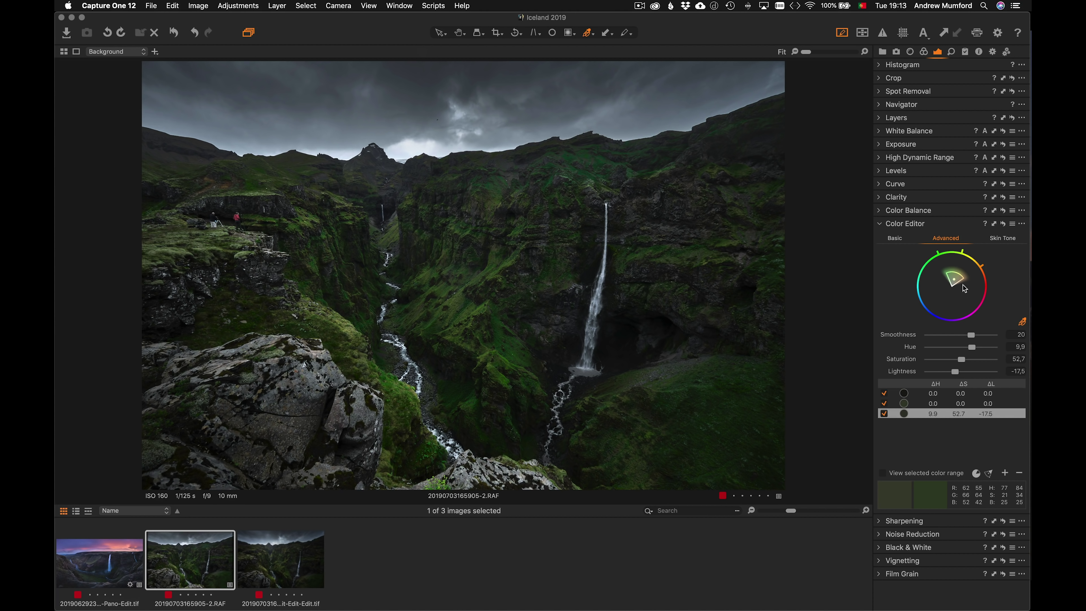
Try expanding the range to full saturation, undo it, and set the range's hue to -0.8 and saturation to 10.8
left_click(990, 474)
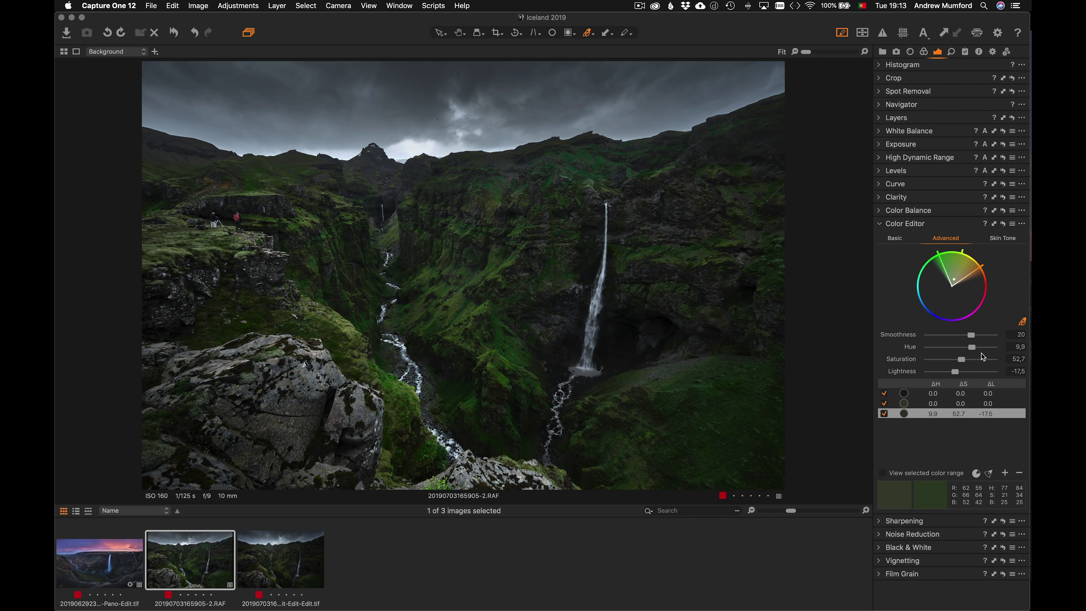
key("super+z")
mouse_move(972, 351)
left_mouse_down()
mouse_move(959, 359)
mouse_move(954, 347)
mouse_move(954, 361)
left_mouse_up()
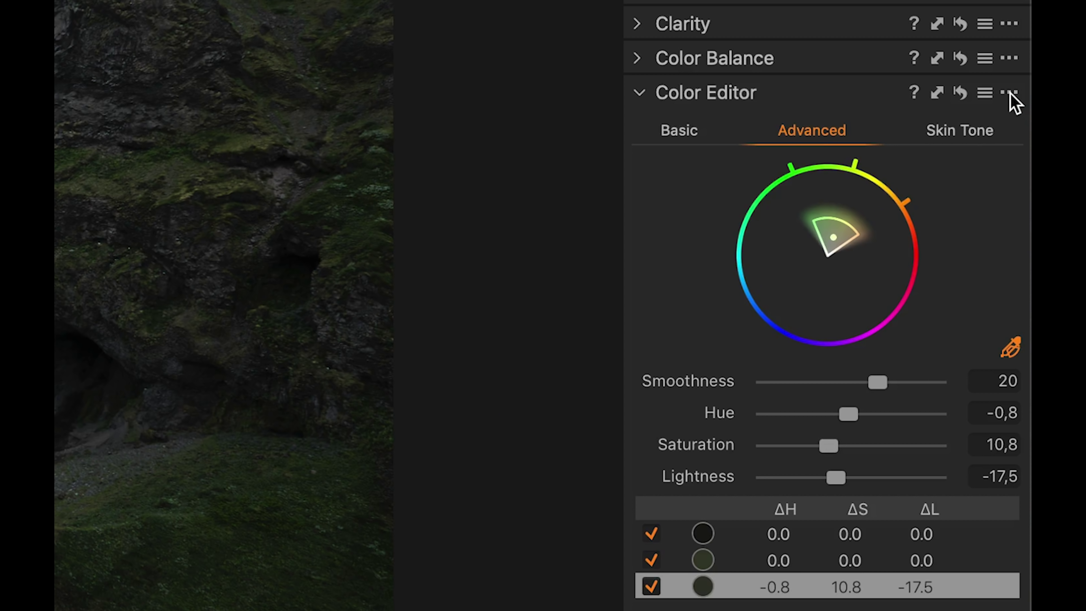
Create a masked layer from the Color Editor selection and display the new layer's mask
left_click(1009, 93)
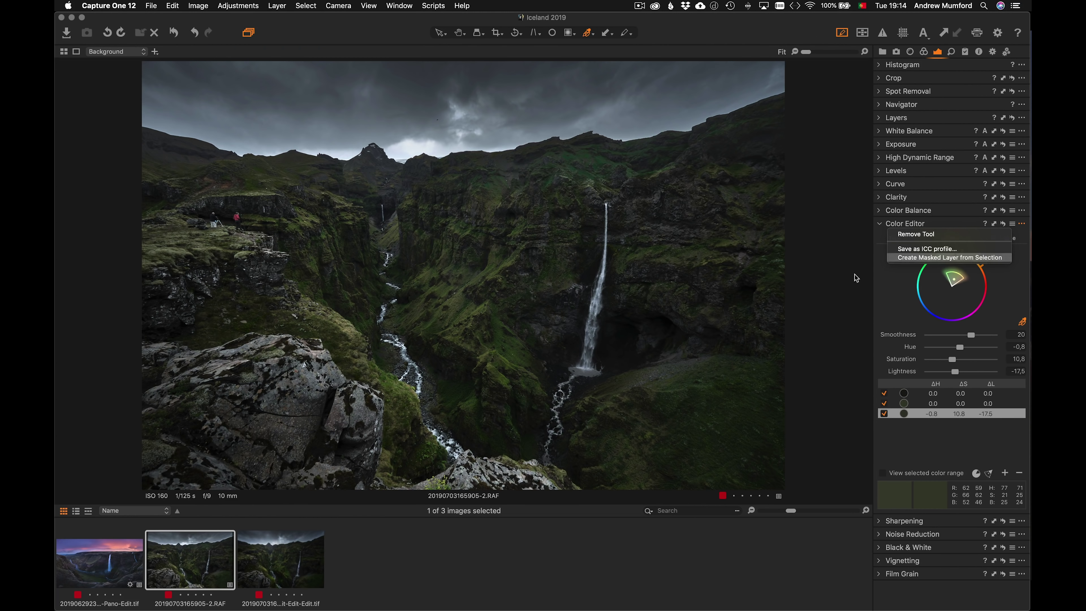
left_click(944, 182)
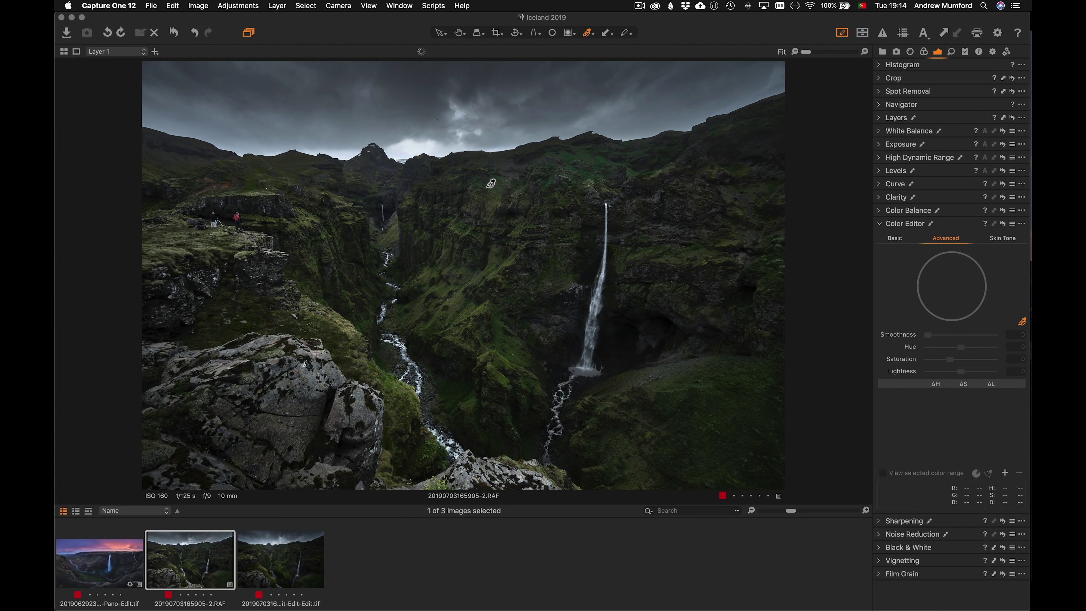
left_click(879, 120)
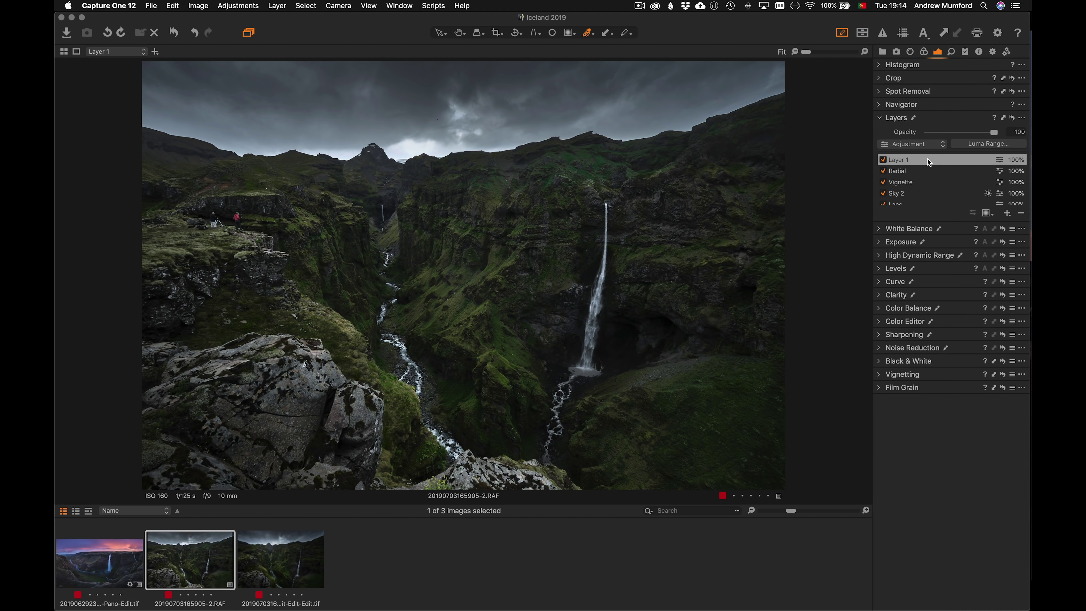
key("m")
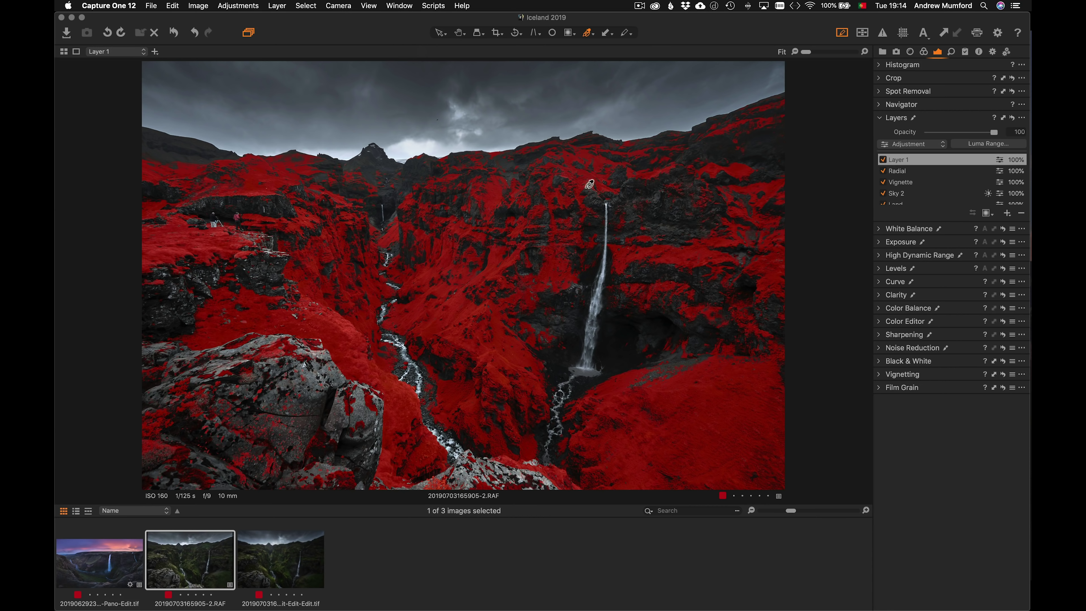
Set Layer 1's levels to a white point of 251 and midtone of -0.05, and adjust its RGB curve
left_click(878, 268)
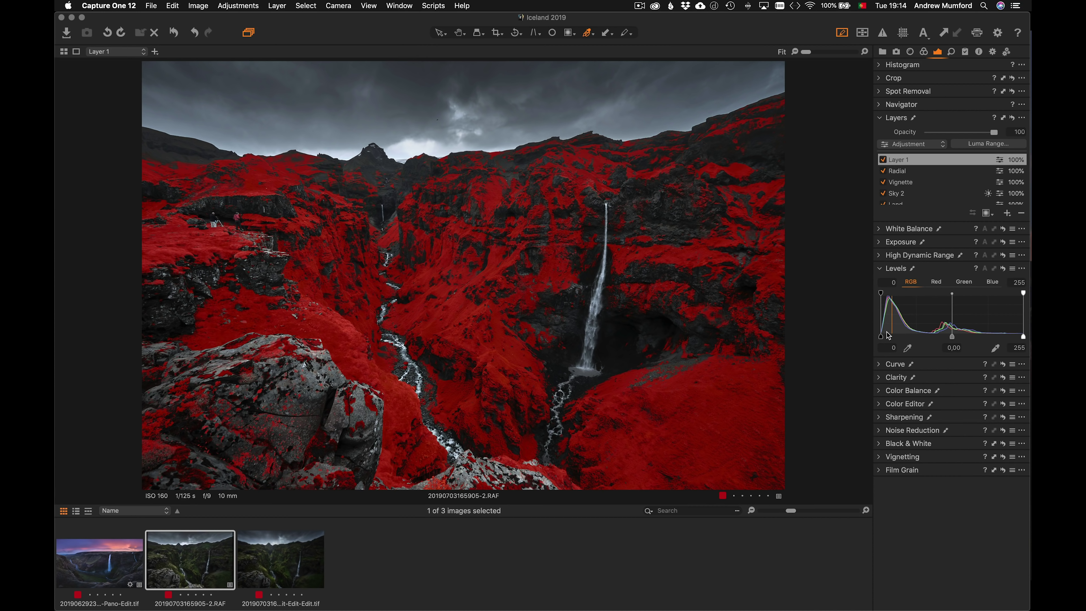
mouse_move(888, 335)
left_mouse_down()
mouse_move(906, 336)
mouse_move(872, 340)
left_mouse_up()
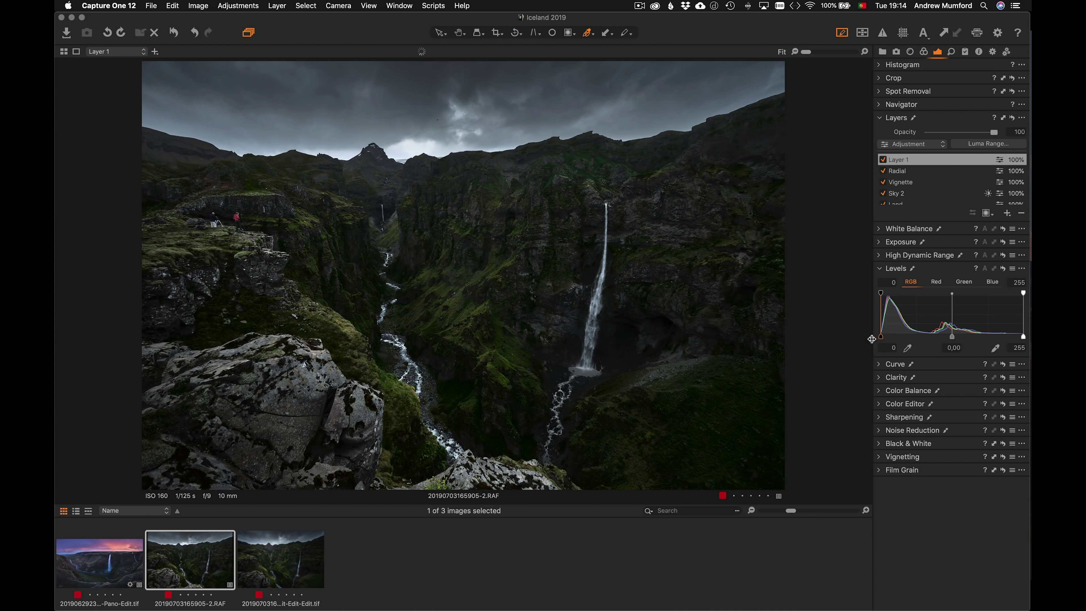
mouse_move(1022, 337)
left_mouse_down()
mouse_move(998, 337)
mouse_move(1021, 337)
left_mouse_up()
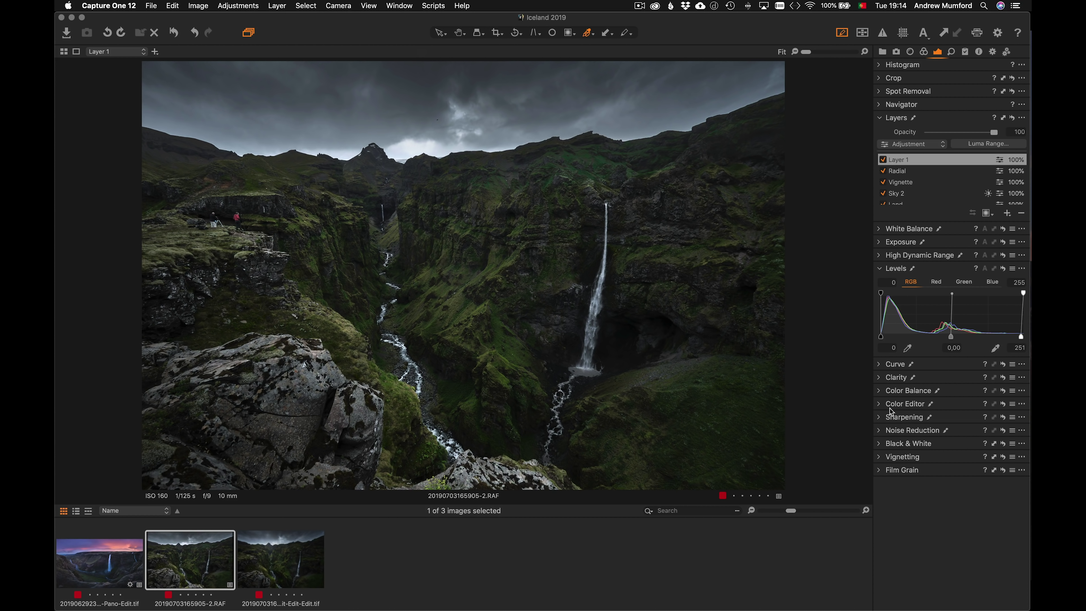
left_click_drag(951, 337, 954, 336)
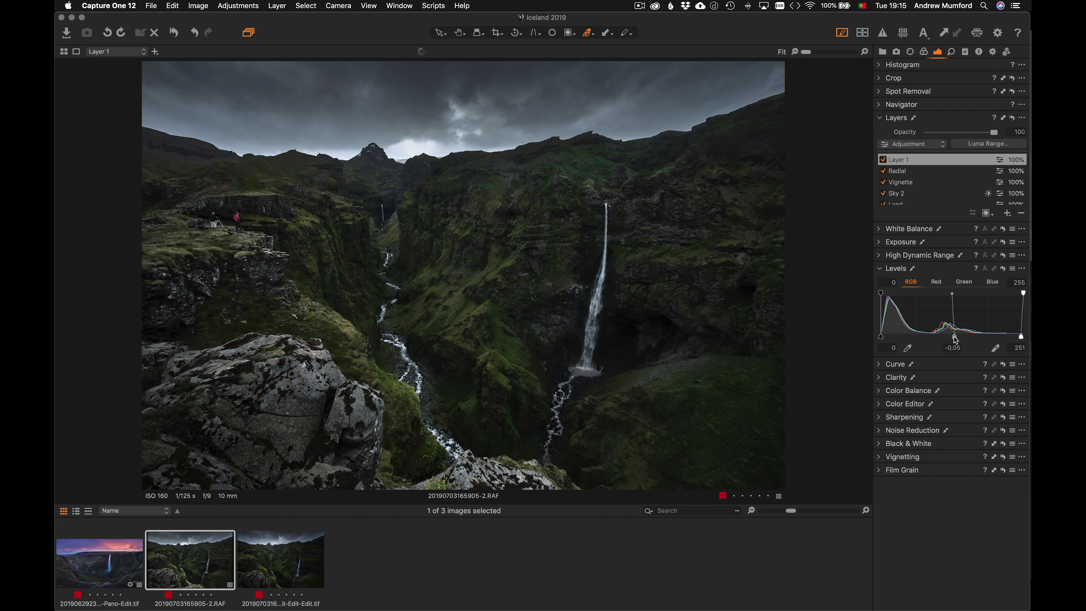
left_click(880, 364)
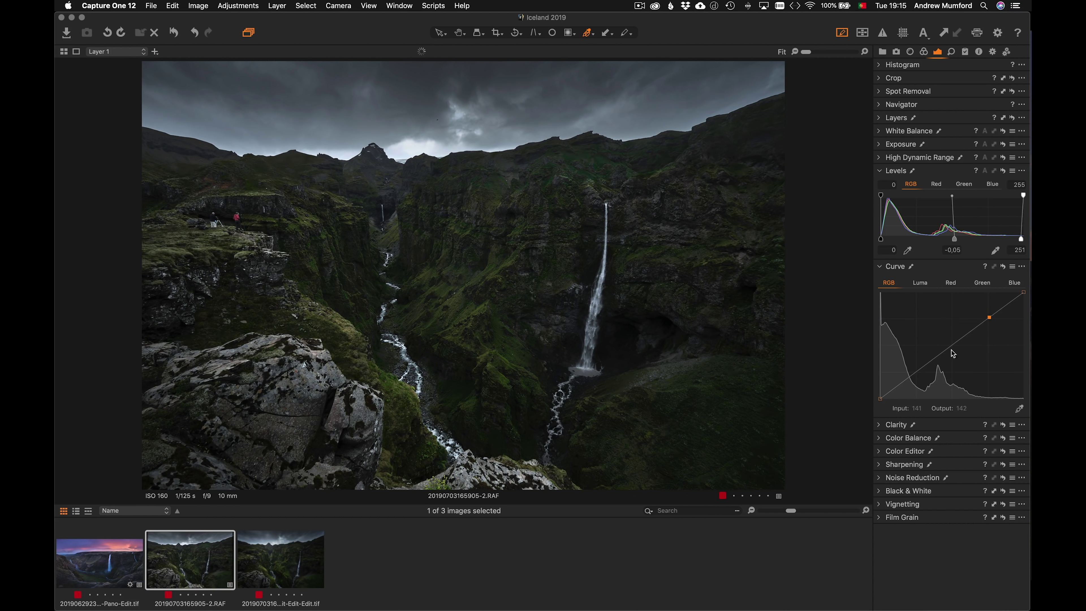
left_click_drag(911, 372, 913, 372)
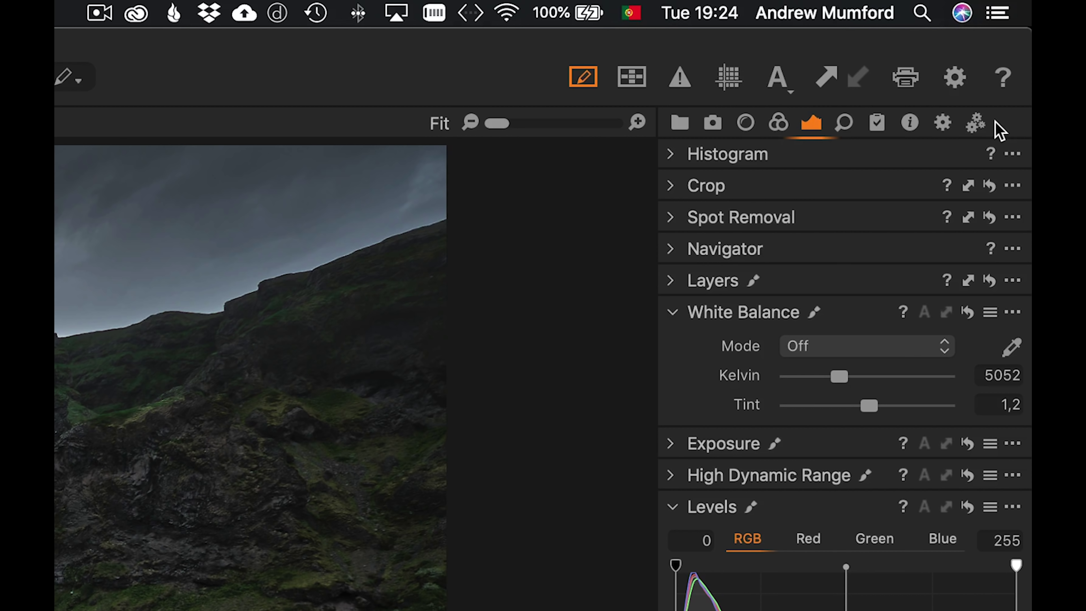
Process the waterfall image with the Back to Lightroom recipe into the Auto Imported Photos folder
left_click(944, 126)
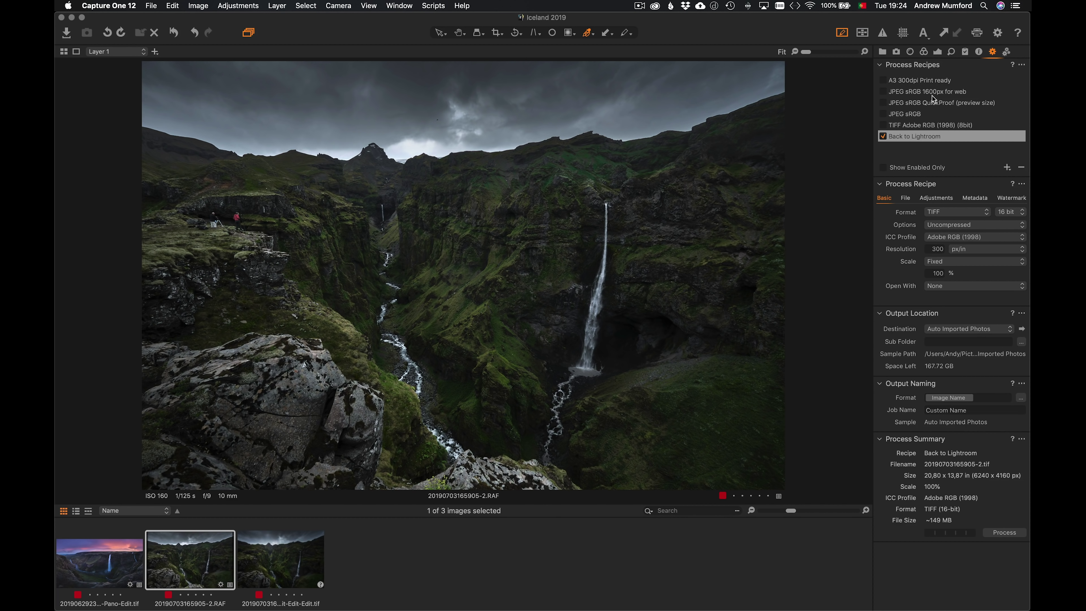
mouse_move(932, 96)
left_click(1011, 533)
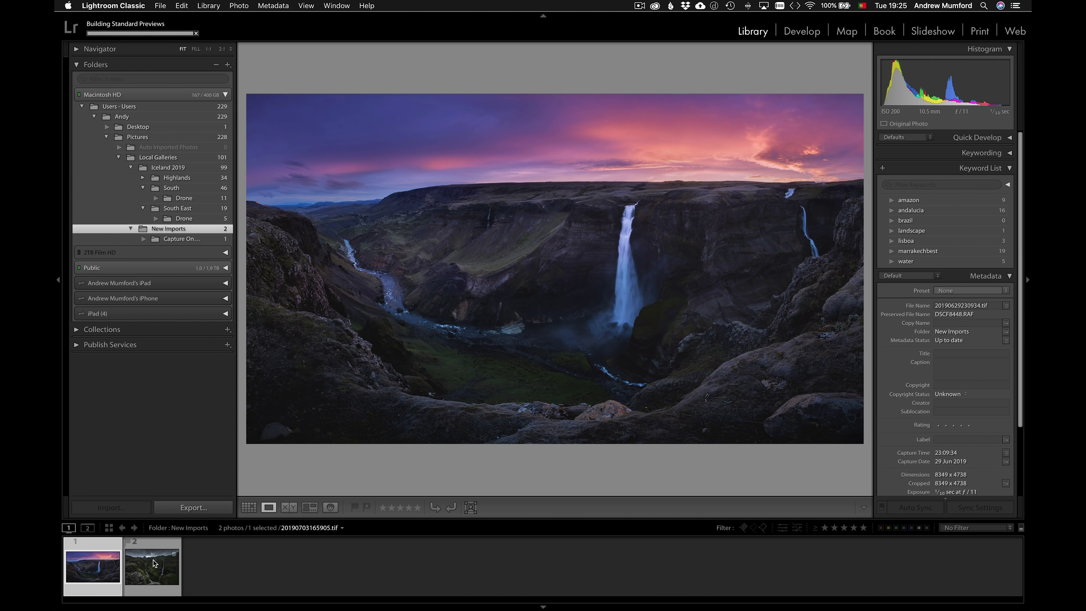
In Lightroom Classic, view the imported 20190703165905.tif and review the Auto Import settings without changing them
left_click(154, 563)
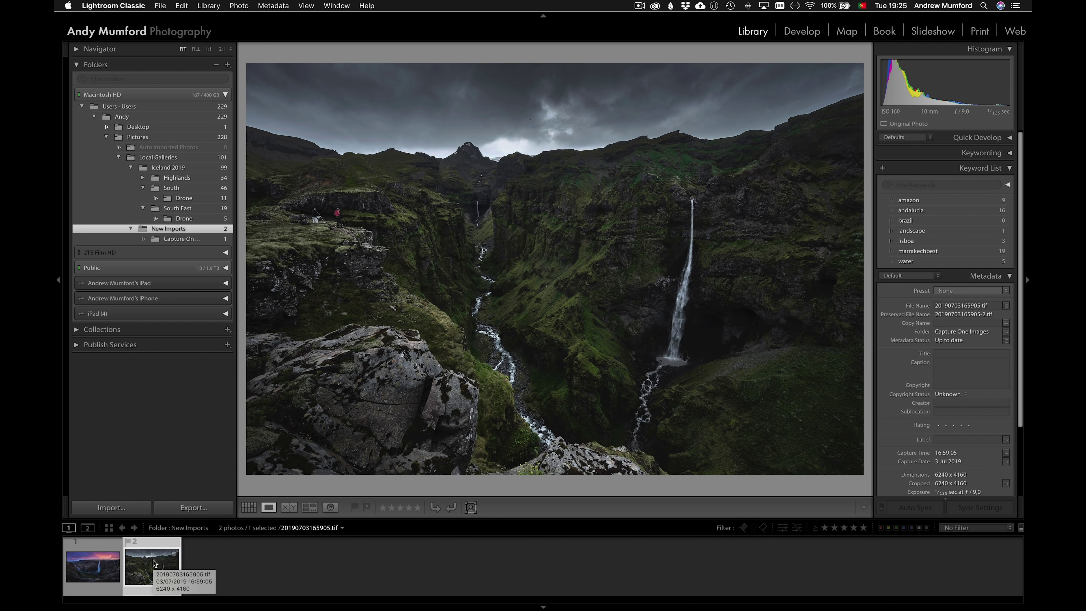
left_click(162, 6)
mouse_move(233, 115)
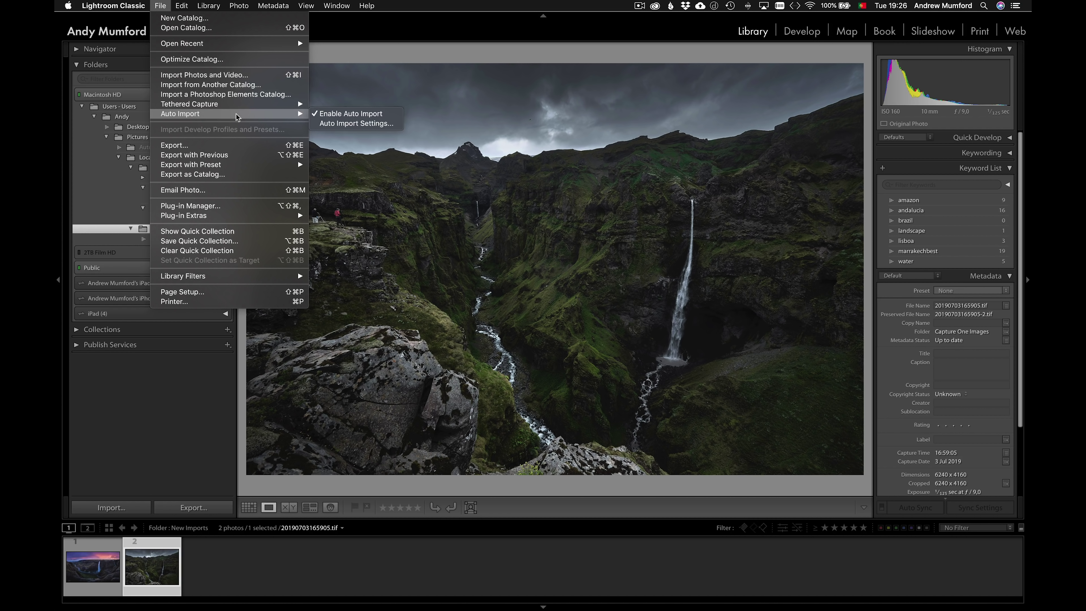
left_click(356, 124)
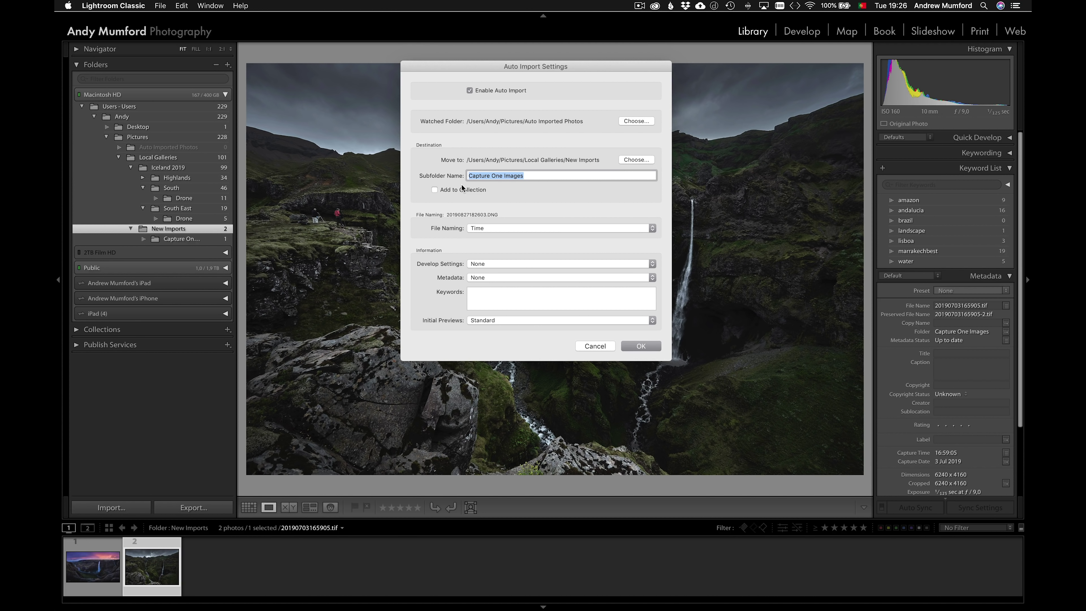
left_click(596, 347)
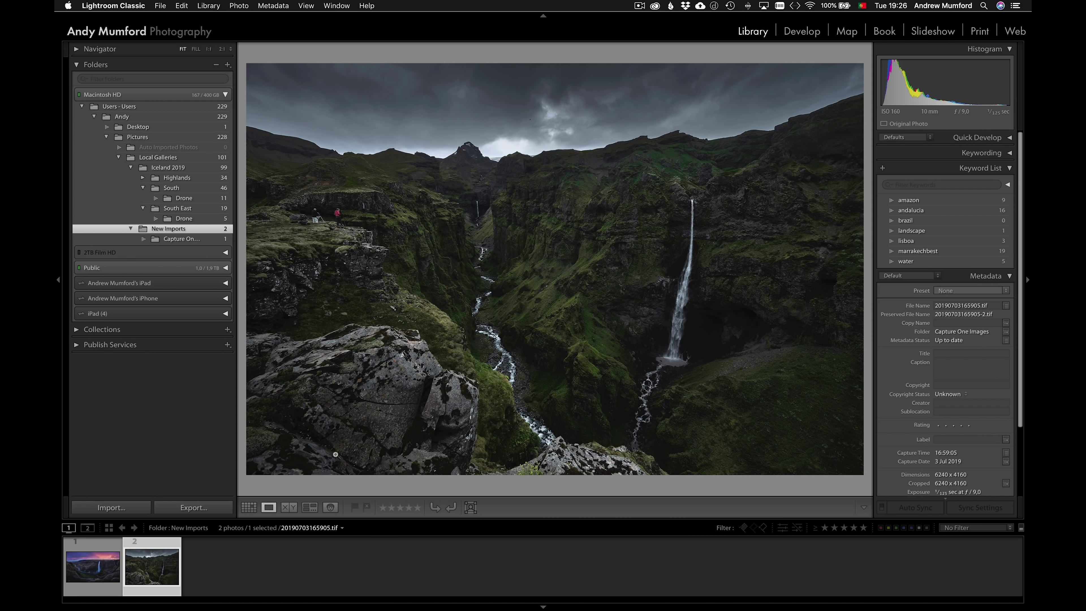
Return to Capture One and show the Iceland 2019 catalog's library with its collections and folders
mouse_move(153, 566)
left_mouse_down()
mouse_move(232, 420)
mouse_move(182, 156)
mouse_move(183, 215)
mouse_move(179, 161)
mouse_move(180, 195)
mouse_move(101, 179)
mouse_move(175, 179)
mouse_move(154, 556)
left_mouse_up()
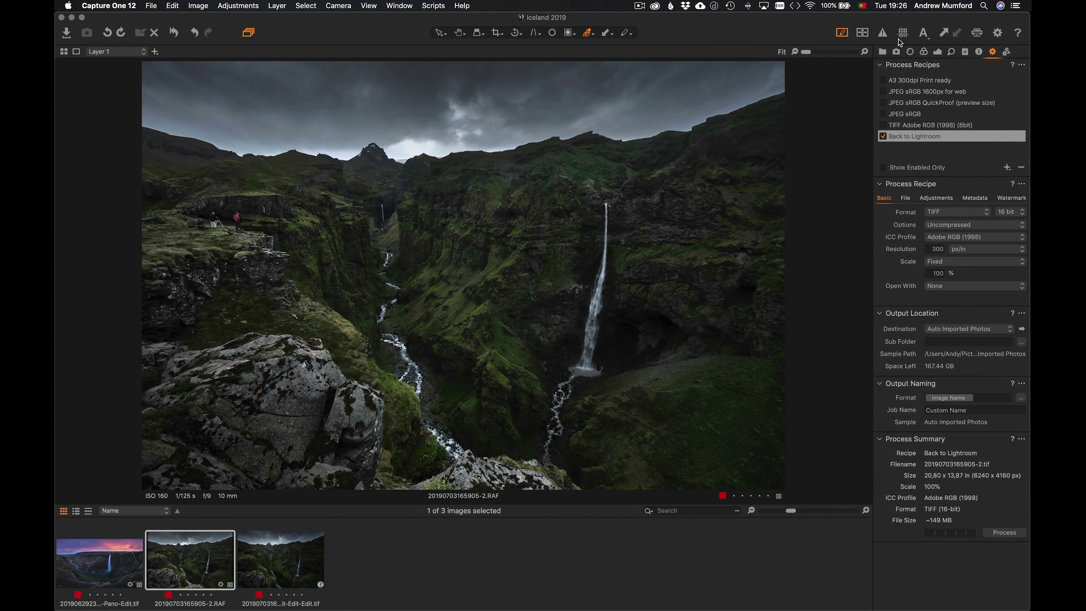
left_click(882, 51)
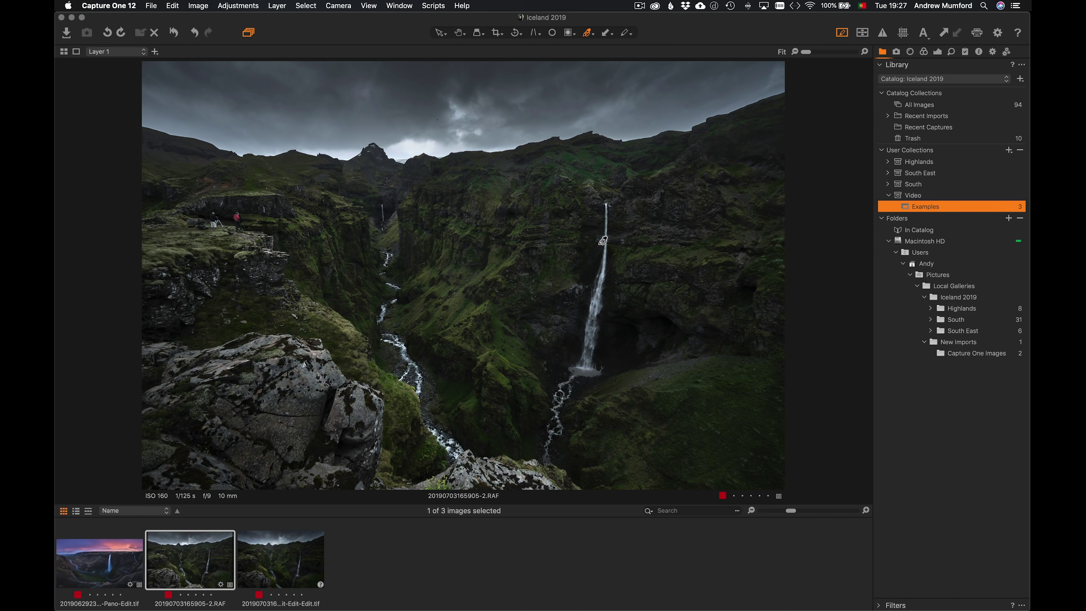
key("ctrl+Right")
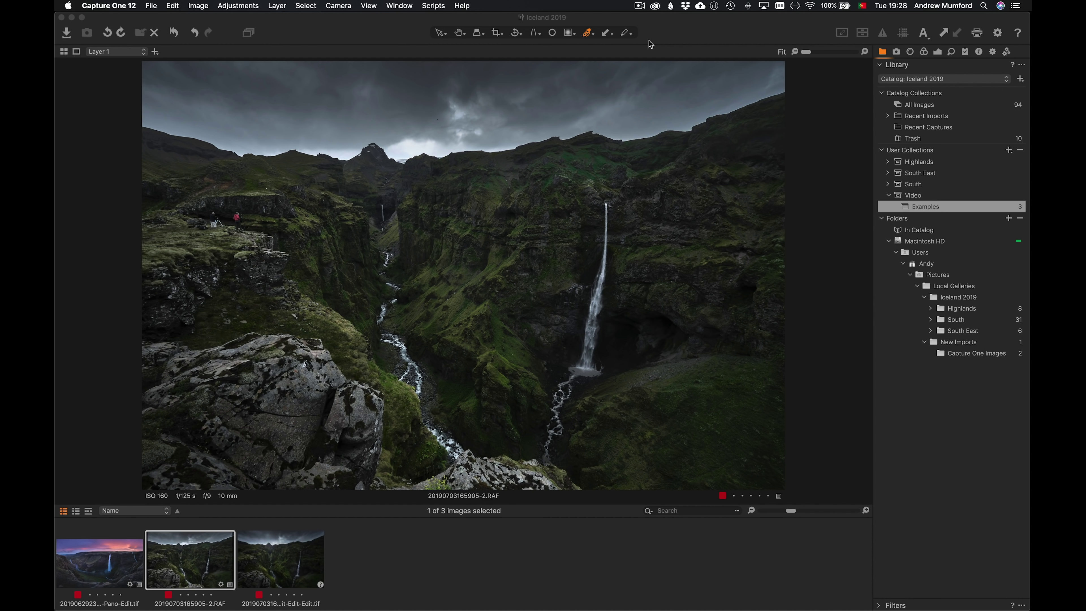